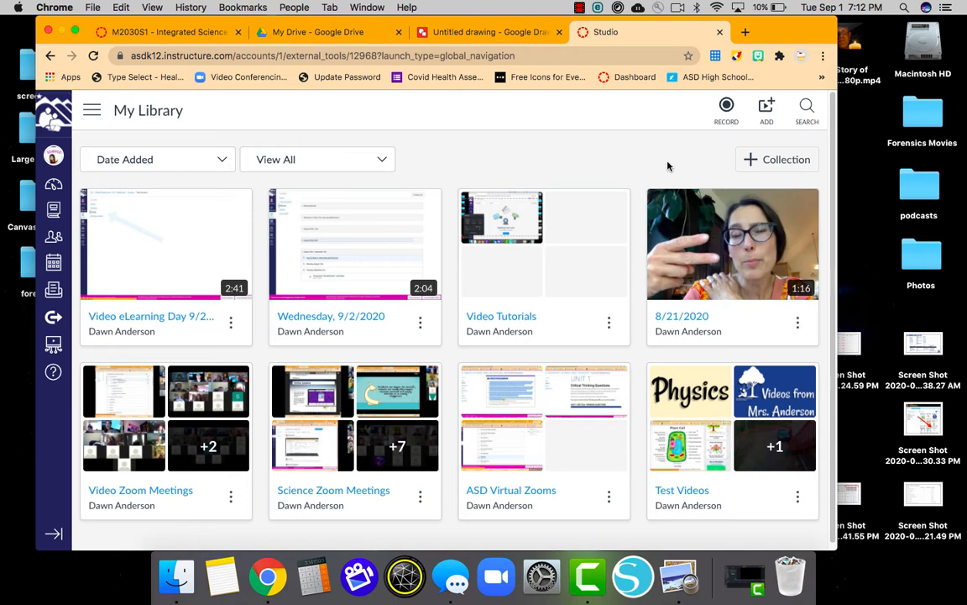
Start a new screen capture from the library and fit the recording frame around the whole browser window at 1184 x 786.
left_click(727, 111)
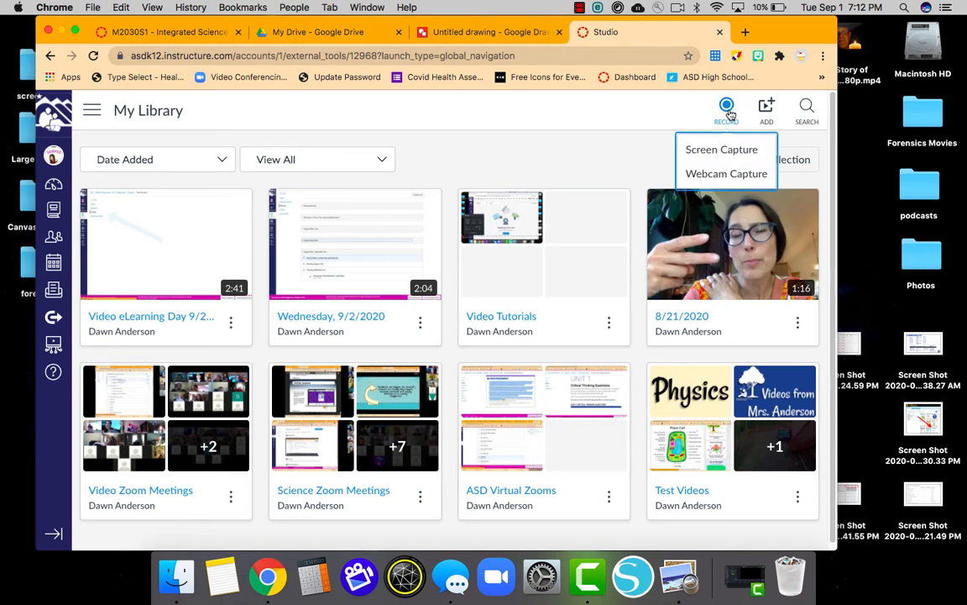
left_click(705, 150)
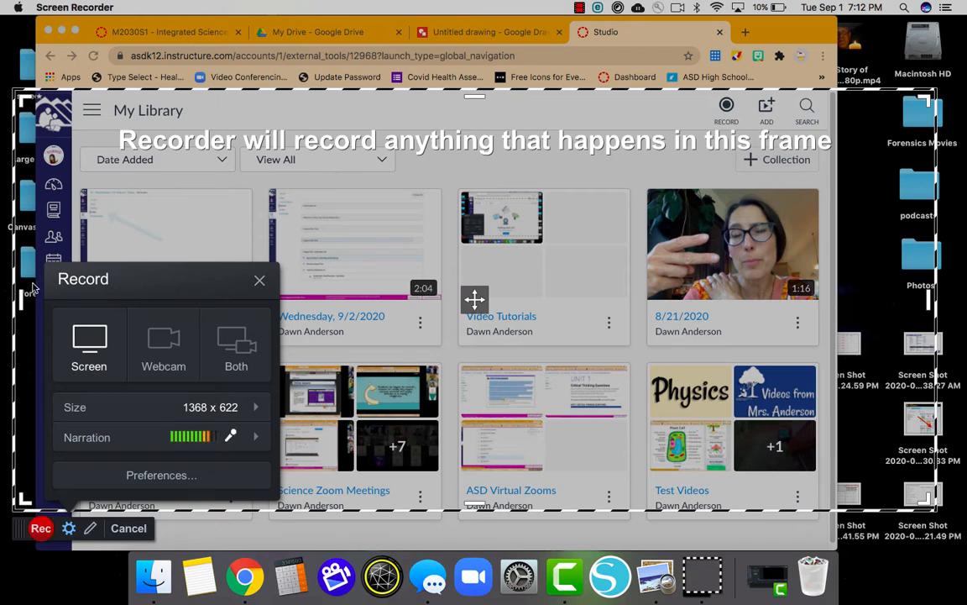
left_click_drag(20, 305, 42, 305)
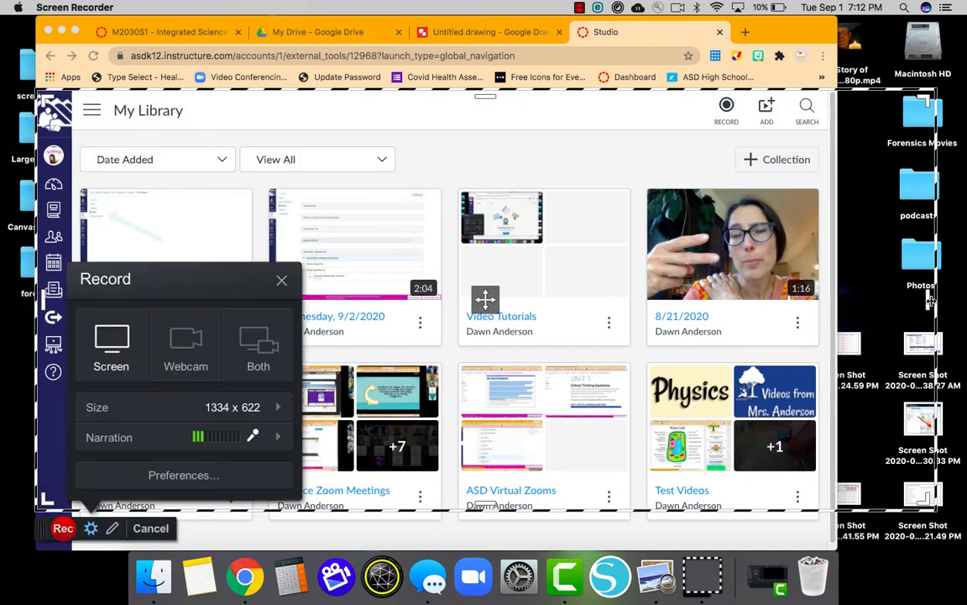
left_click_drag(935, 301, 823, 304)
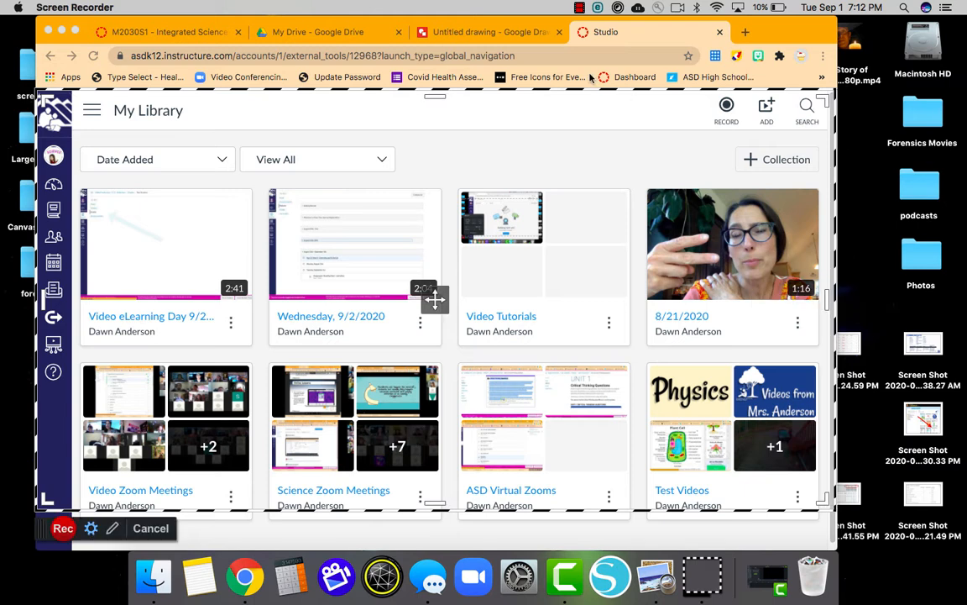
left_click_drag(436, 99, 434, 22)
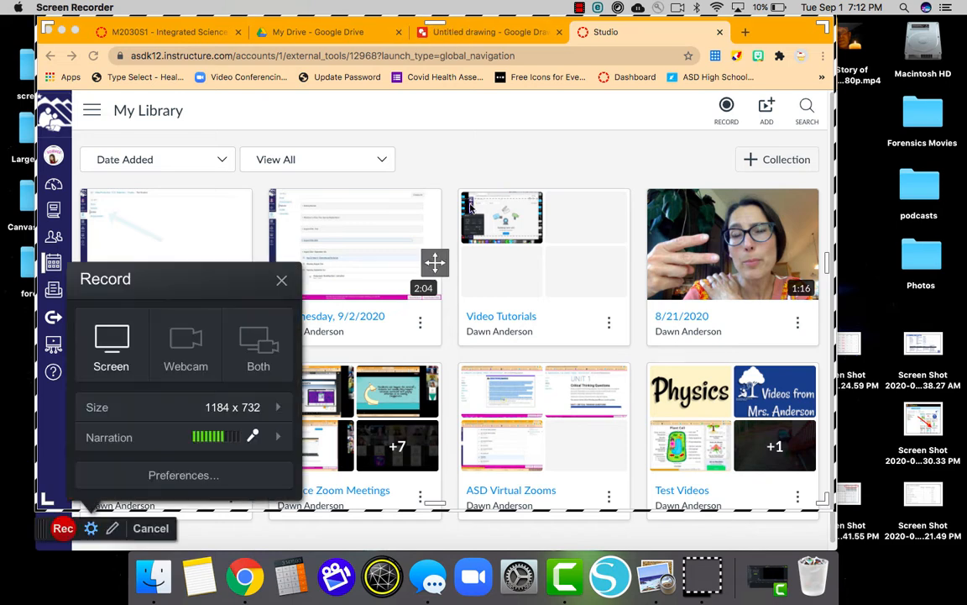
left_click_drag(434, 502, 440, 542)
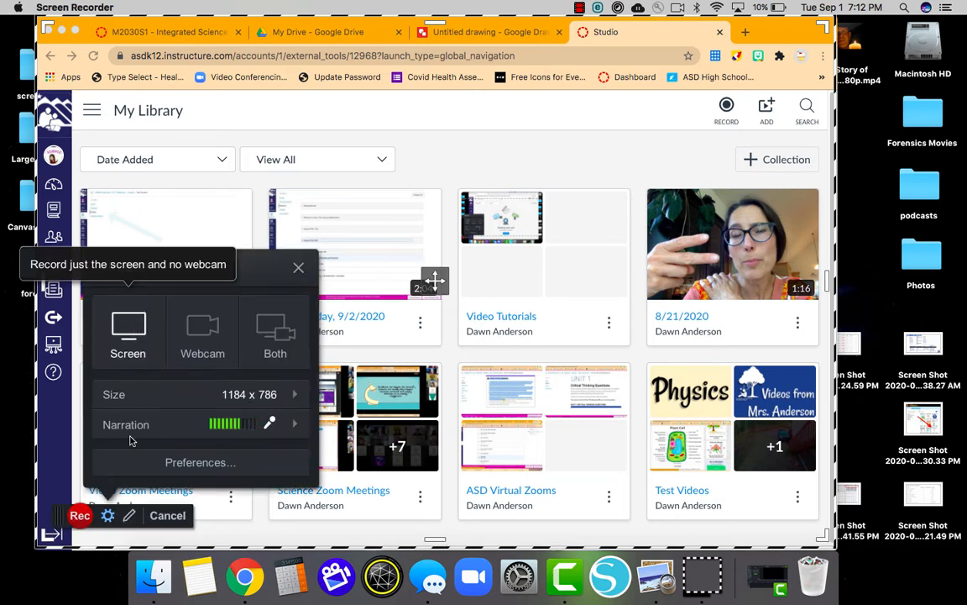
Begin recording and open the Wednesday, September 2nd - eLearning page from the Science Q1 course modules.
left_click(80, 518)
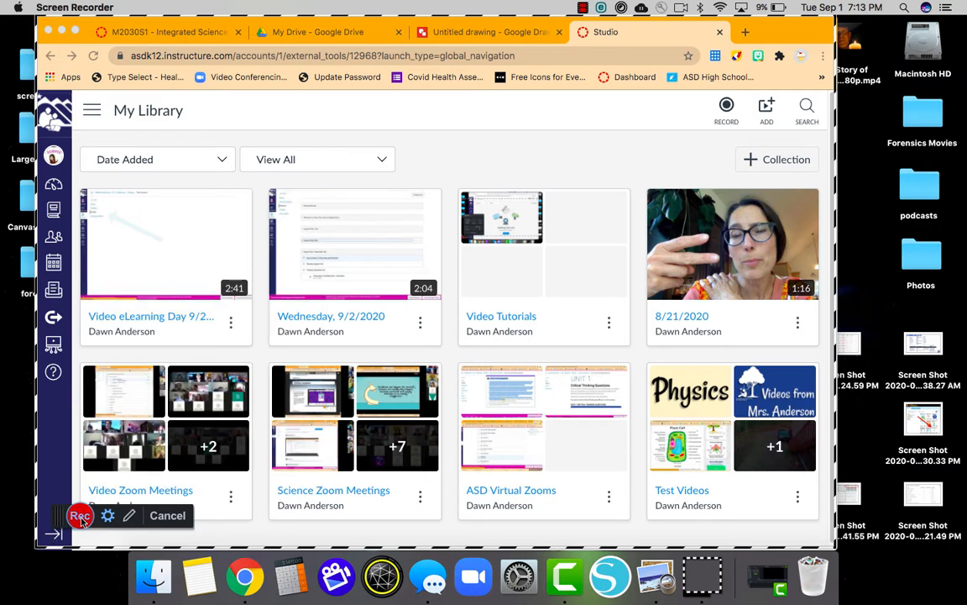
left_click(80, 518)
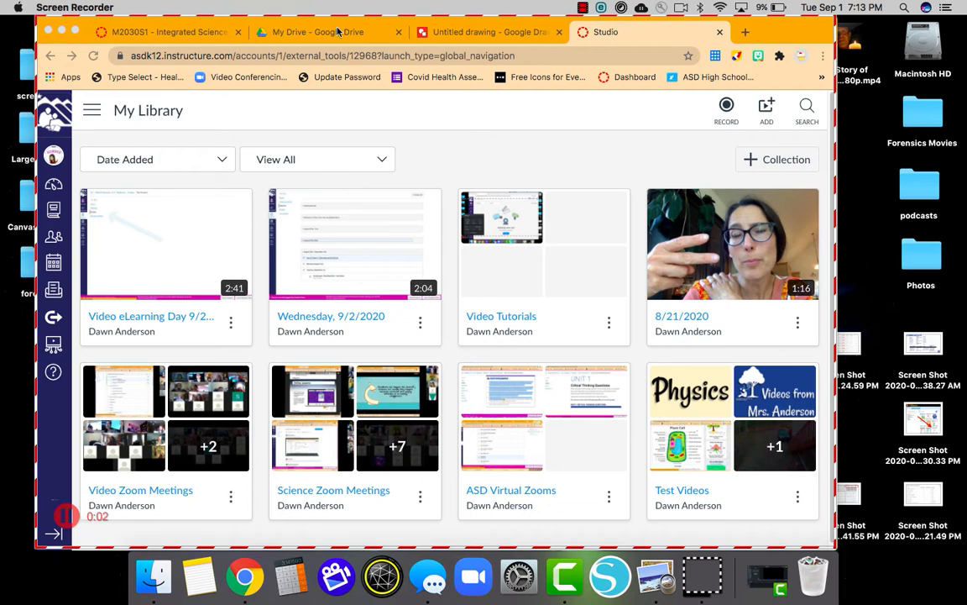
left_click(456, 32)
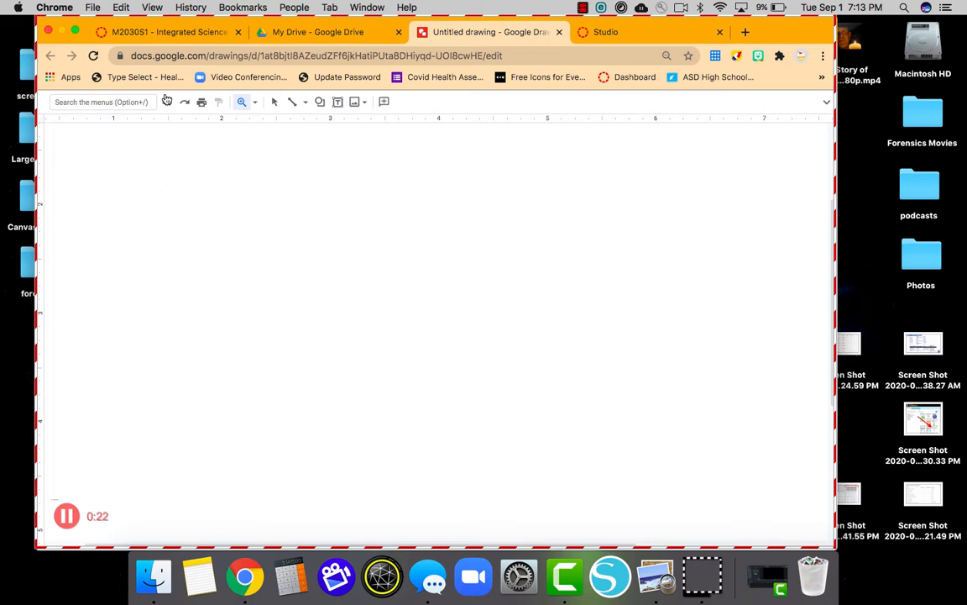
left_click(177, 32)
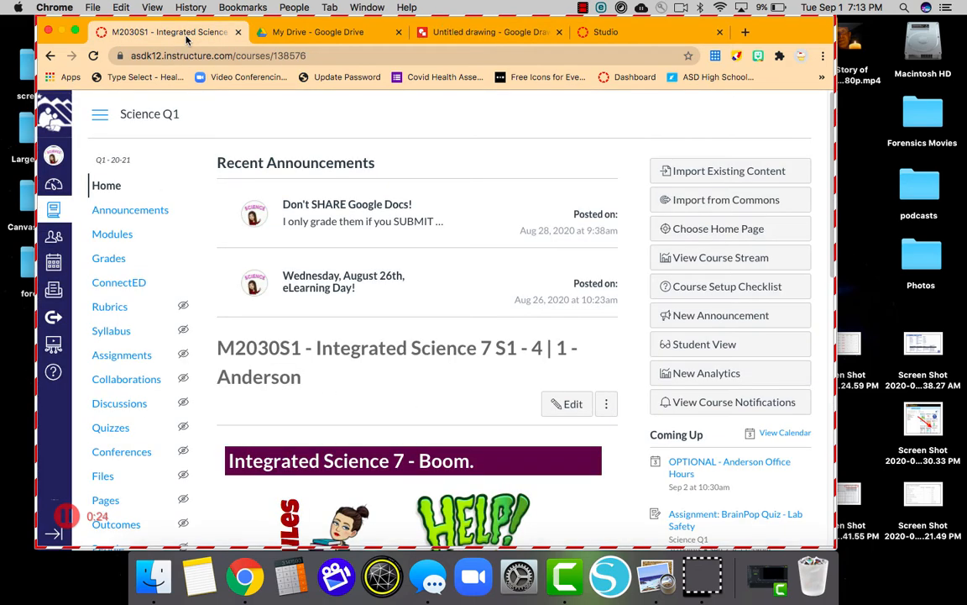
left_click(111, 237)
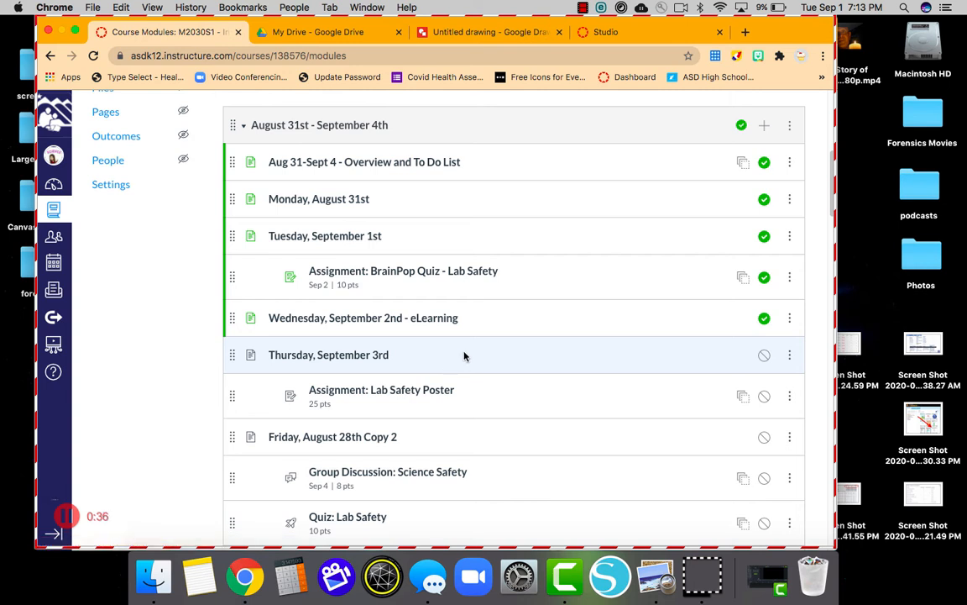
left_click(358, 322)
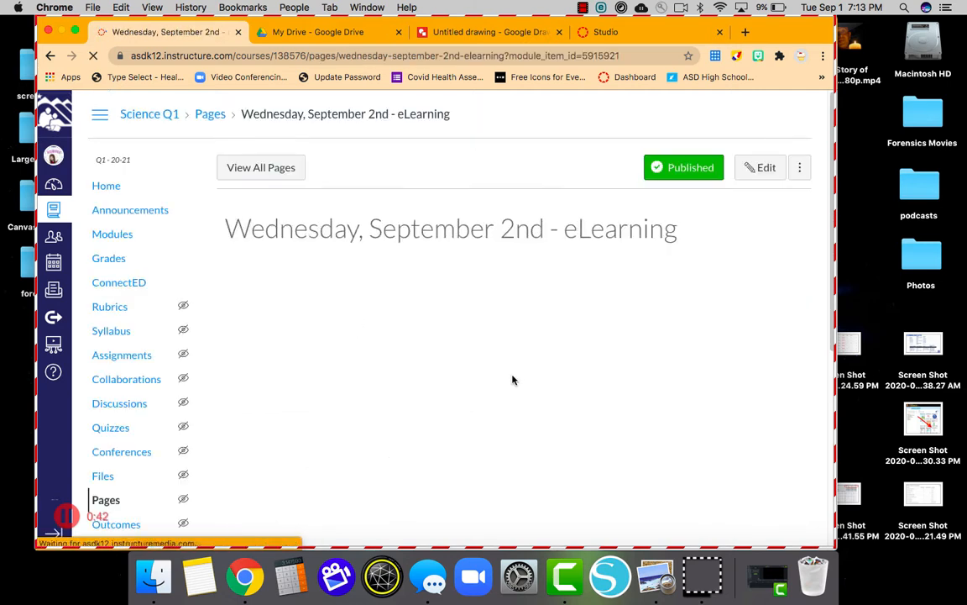
Show the eLearning page's video, to-do list and help section in the recording, and finish the recording.
scroll(736, 378, "down", 1)
scroll(736, 379, "down", 1)
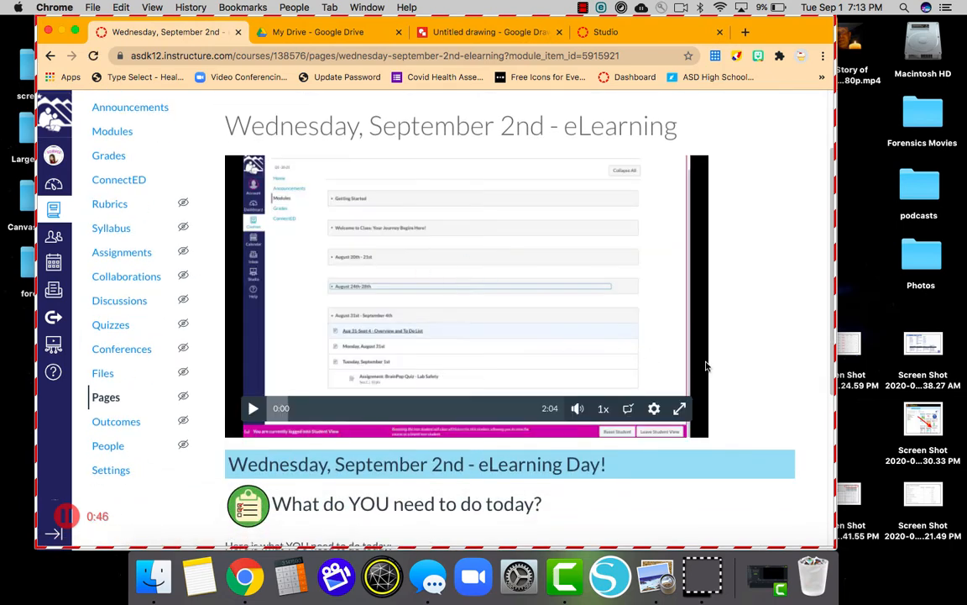
scroll(725, 378, "down", 5)
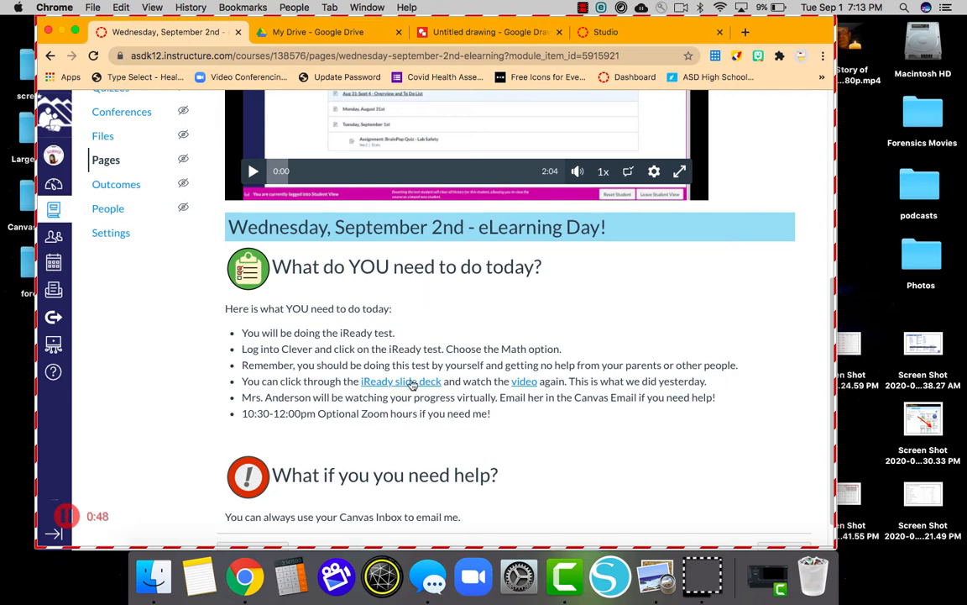
scroll(650, 466, "down", 1)
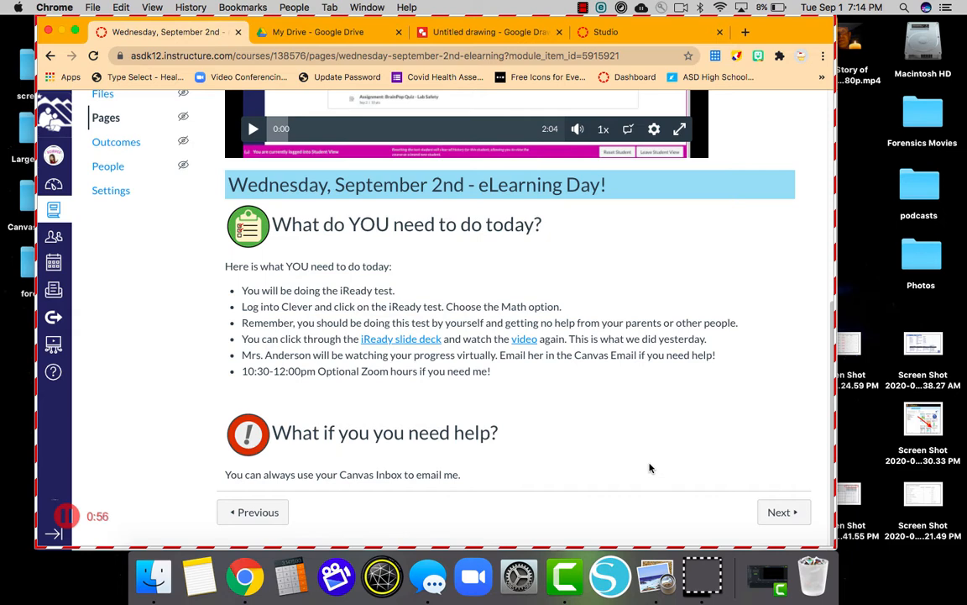
scroll(638, 403, "up", 4)
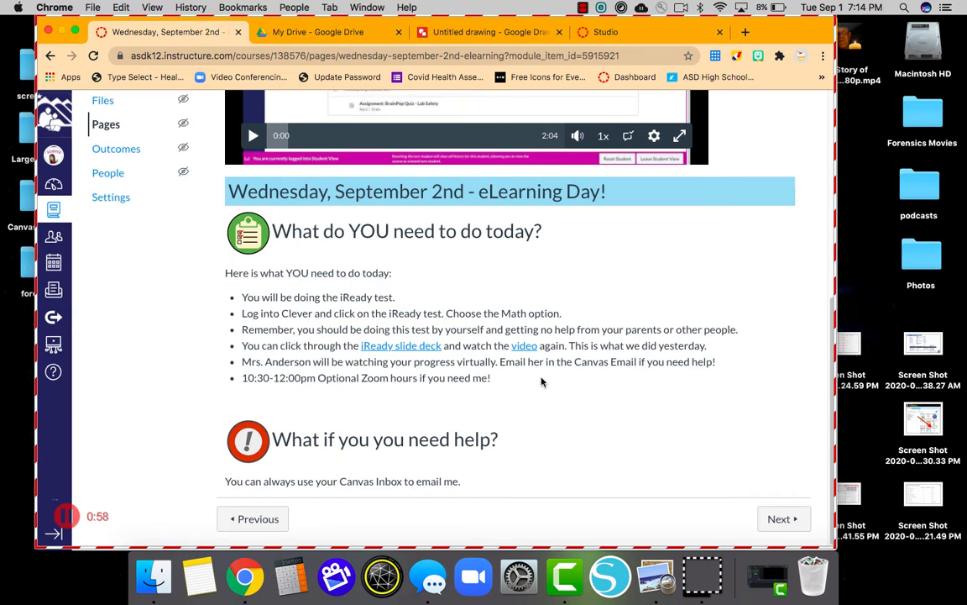
scroll(542, 382, "up", 5)
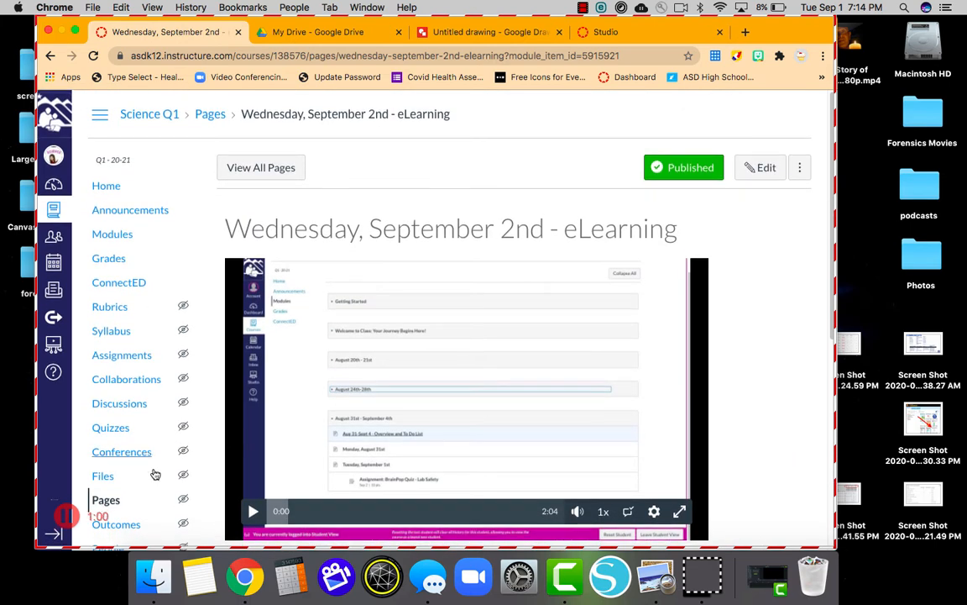
left_click(67, 518)
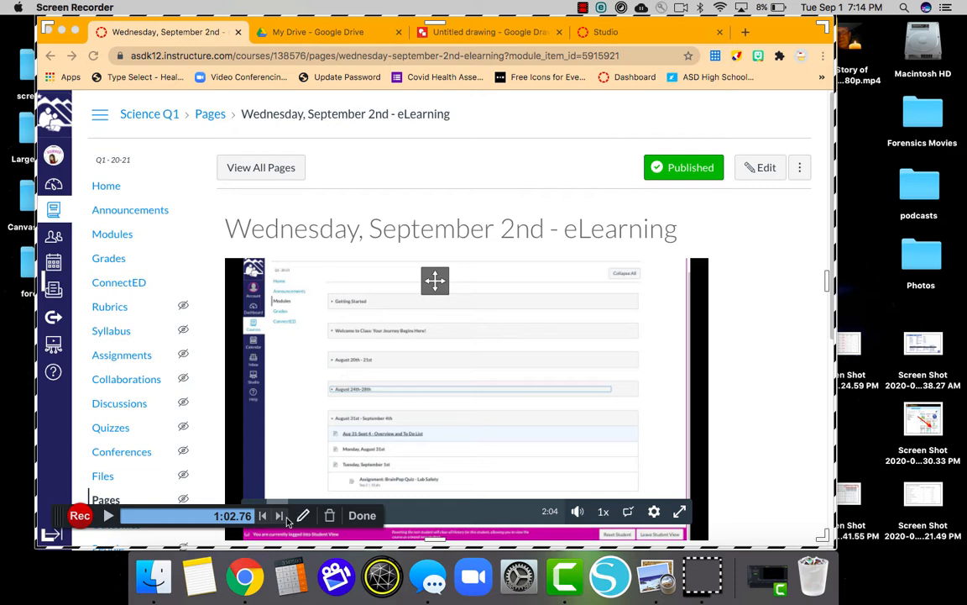
left_click(367, 522)
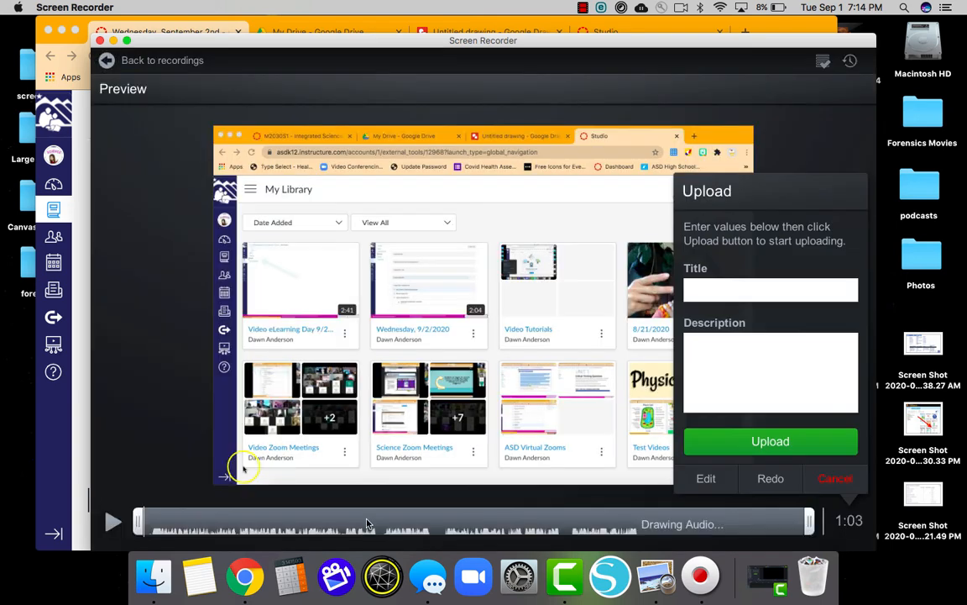
Title the recording "Teacher Editing Sample" and open it for editing in a maximized editor window.
left_click(776, 290)
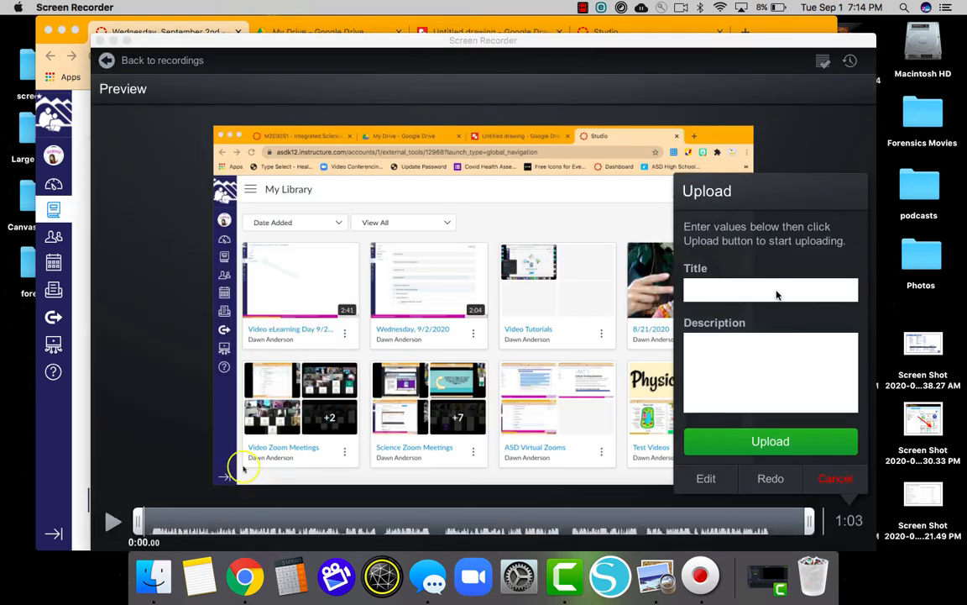
type("TEacher")
key("BackSpace")
key("BackSpace")
key("BackSpace")
type("Sample")
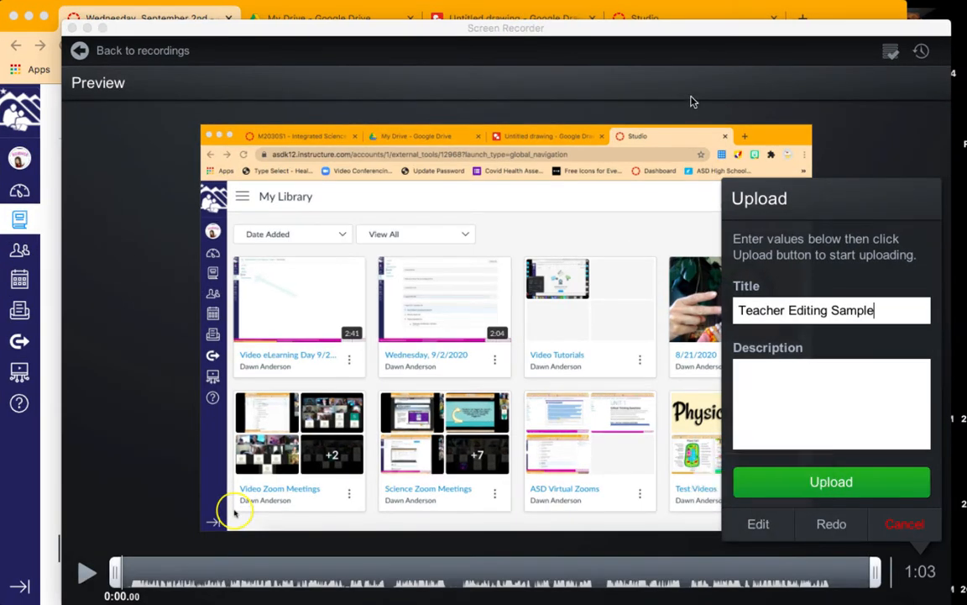
left_click(760, 523)
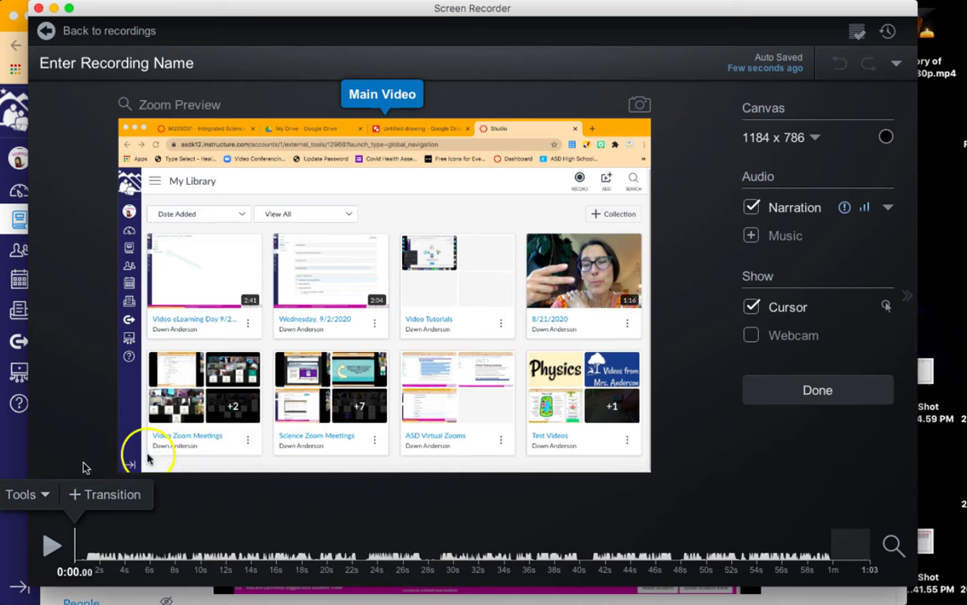
left_click(69, 8)
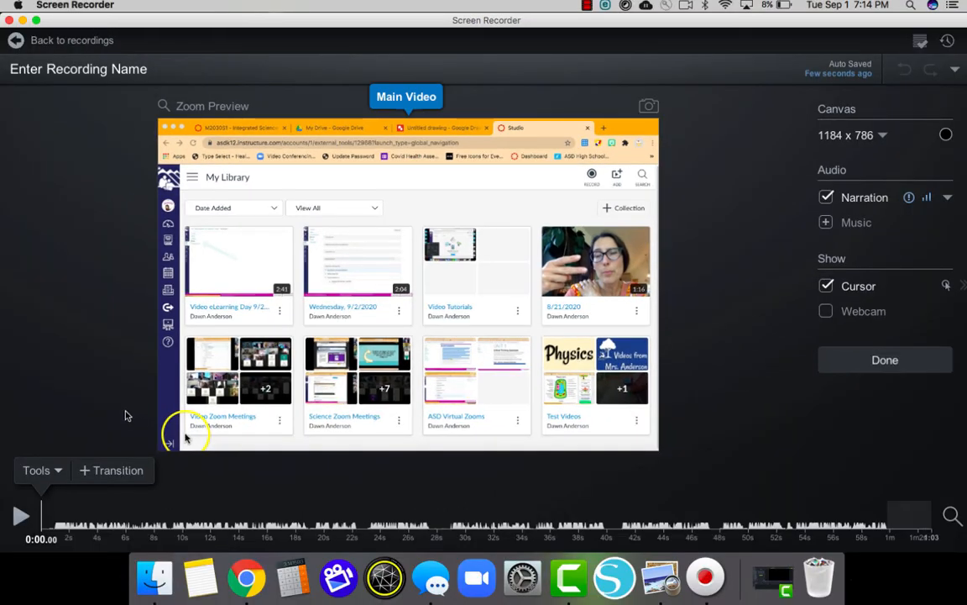
Try to cut the section of the recording from 0:04.12 to 0:08.68.
left_click(58, 471)
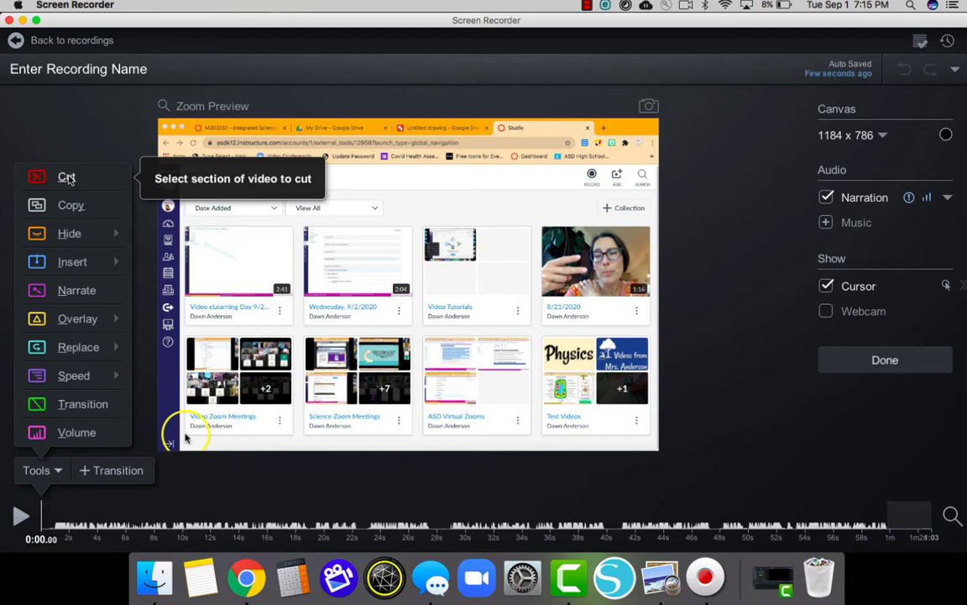
left_click(99, 525)
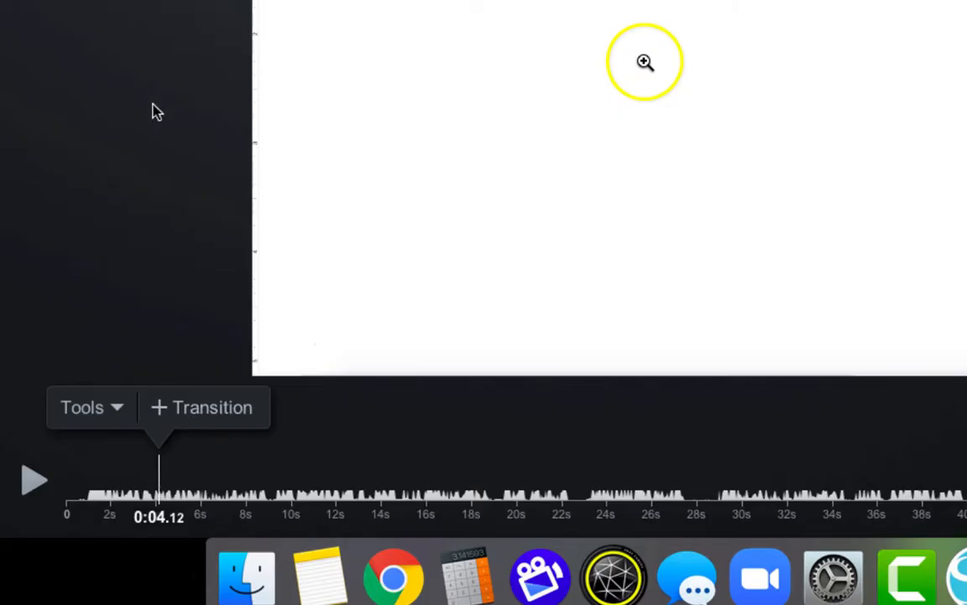
left_click(117, 411)
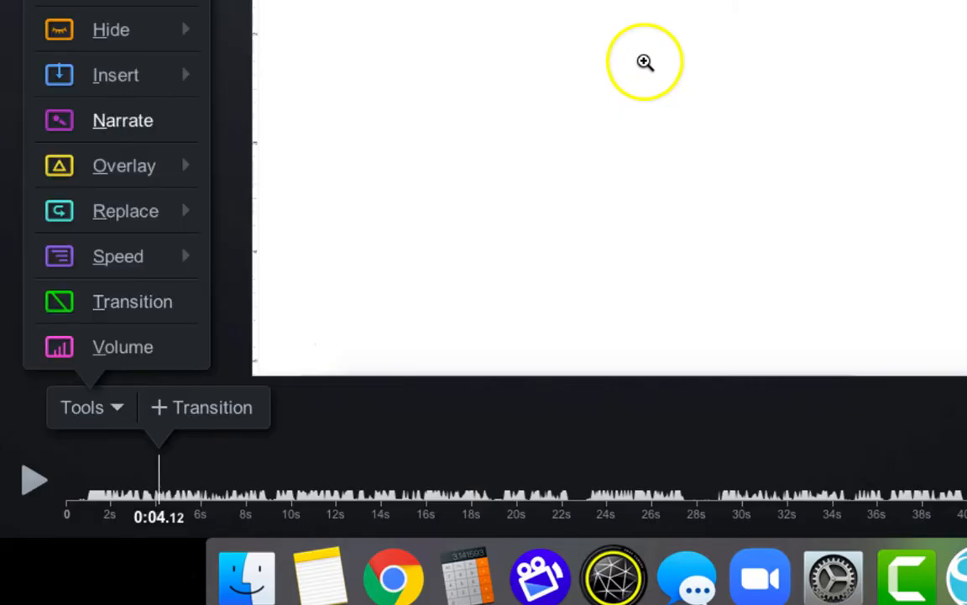
key("c")
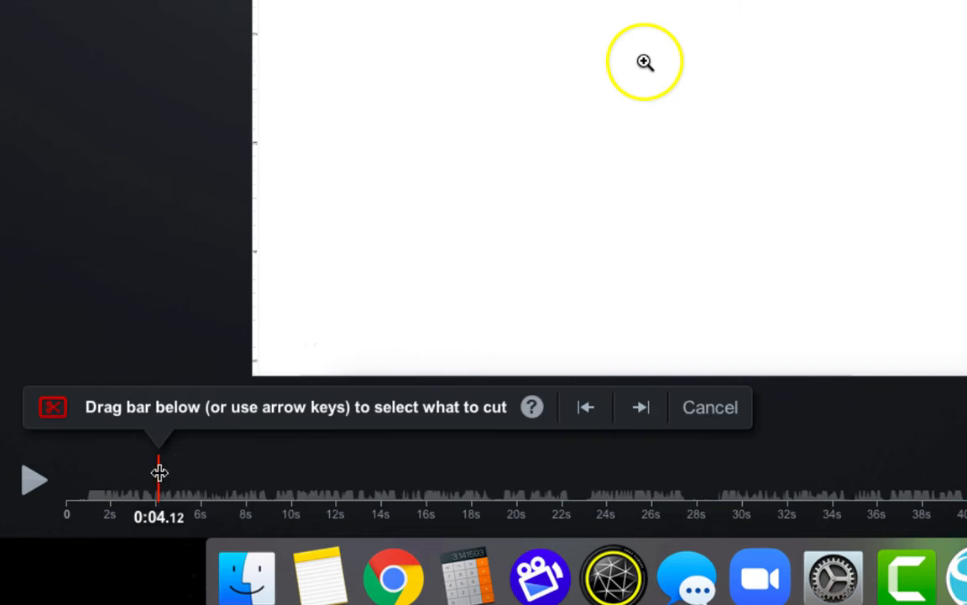
left_click_drag(158, 473, 263, 485)
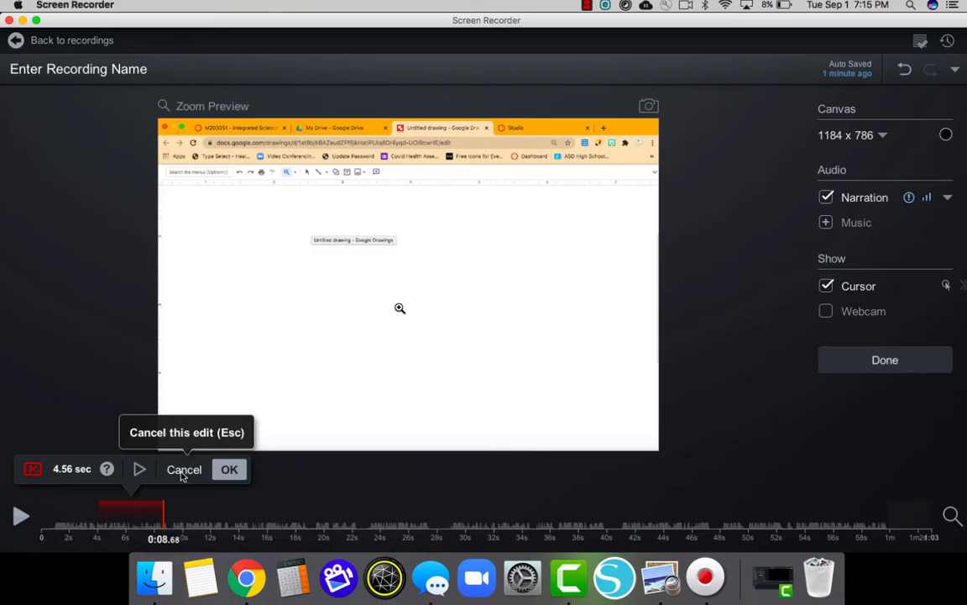
left_click(183, 473)
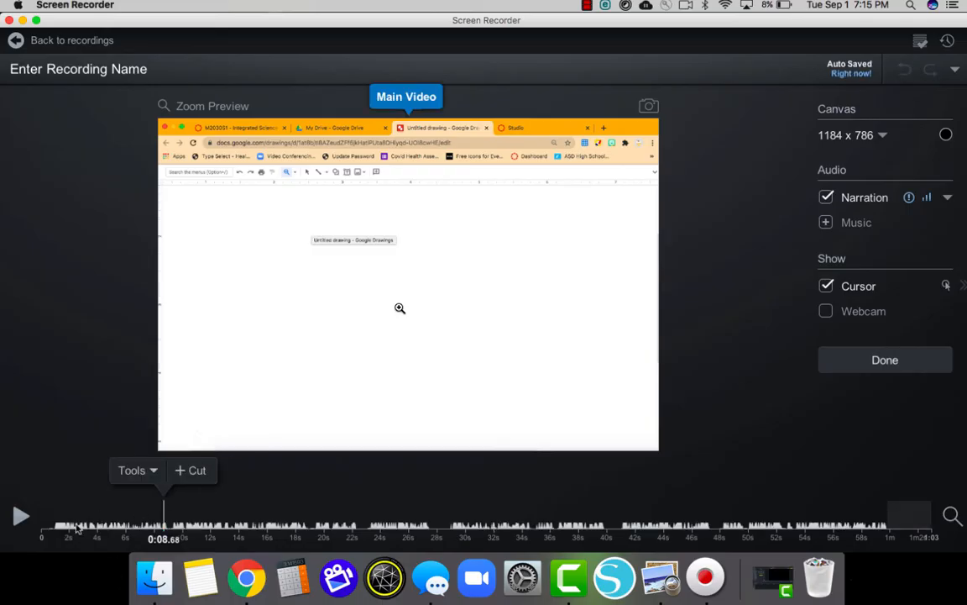
Add an outline overlay at 0:07.16 and stretch it into a wide box around the "Untitled drawing - Google Drawings" tooltip.
left_click(43, 521)
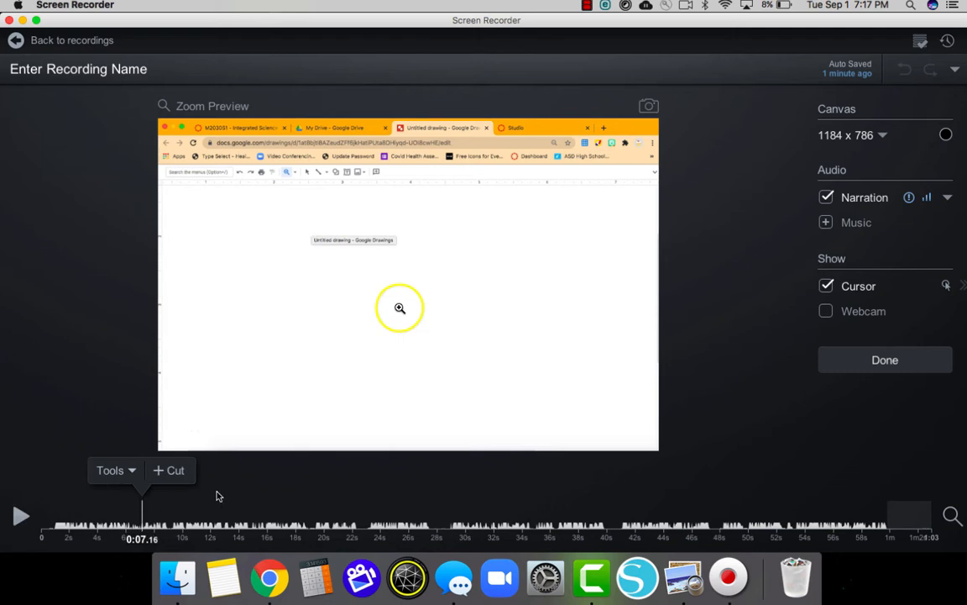
left_click(132, 472)
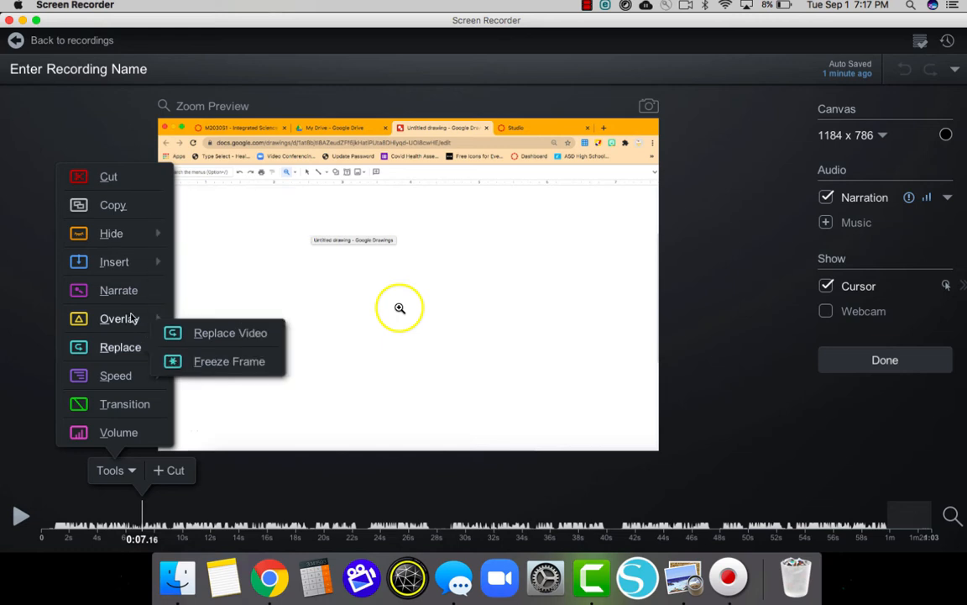
mouse_move(132, 318)
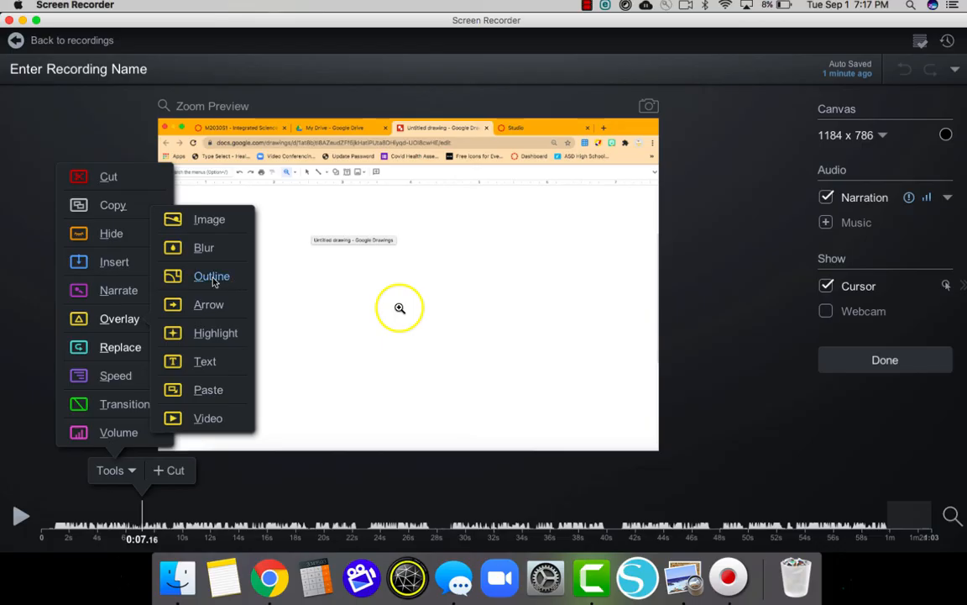
left_click(212, 283)
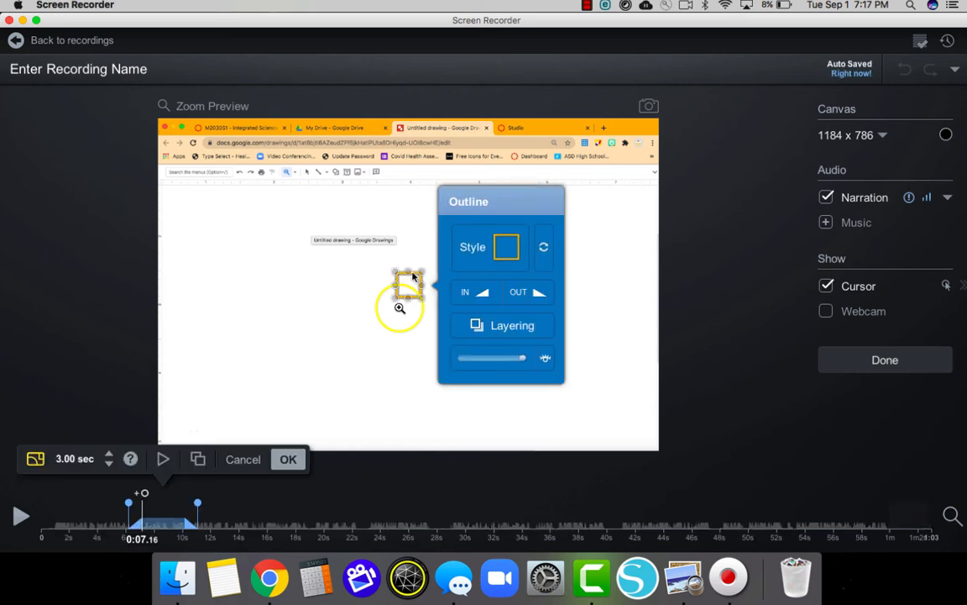
left_click_drag(415, 276, 543, 250)
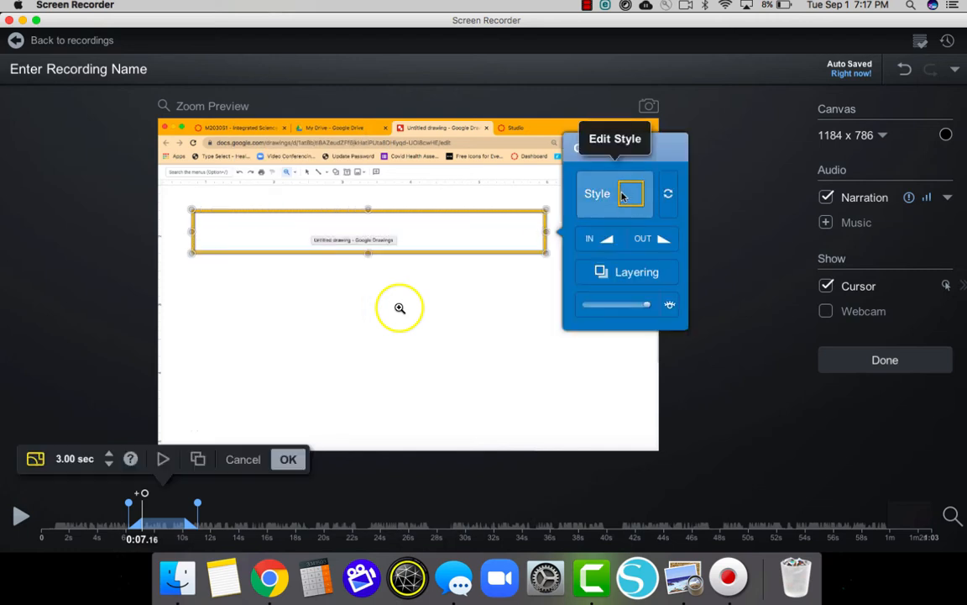
Review the outline's shape, color, thickness and shadow options, and accept the 3.00 sec outline edit.
left_click(614, 195)
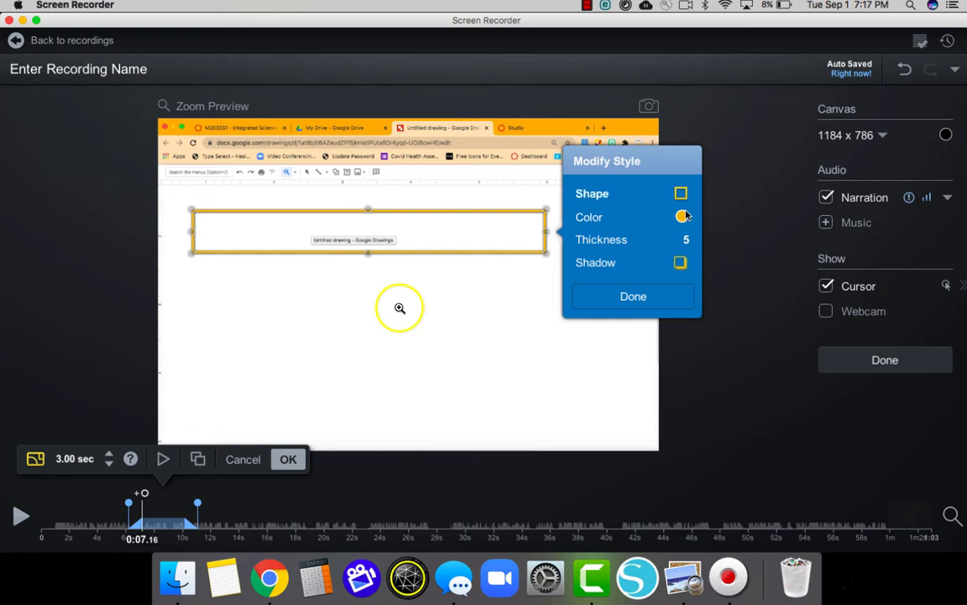
left_click(635, 297)
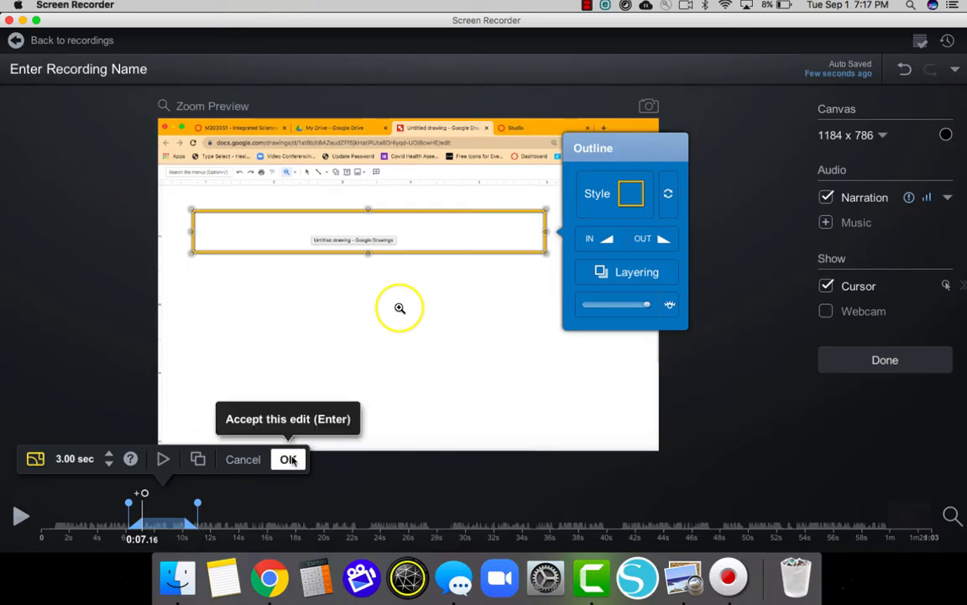
left_click(623, 289)
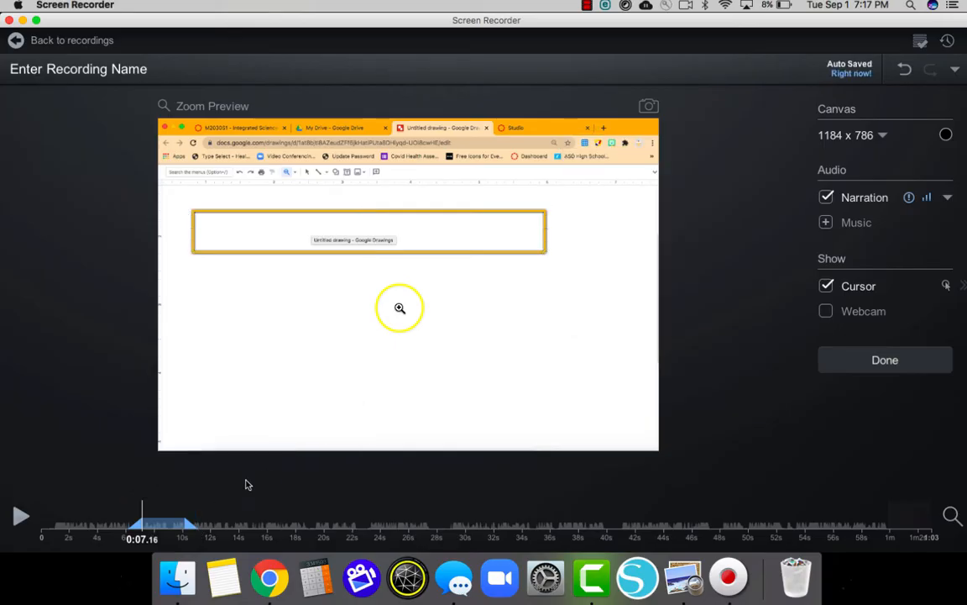
Play the recording from 0:04.00 past the outline overlay to preview it.
left_click(97, 513)
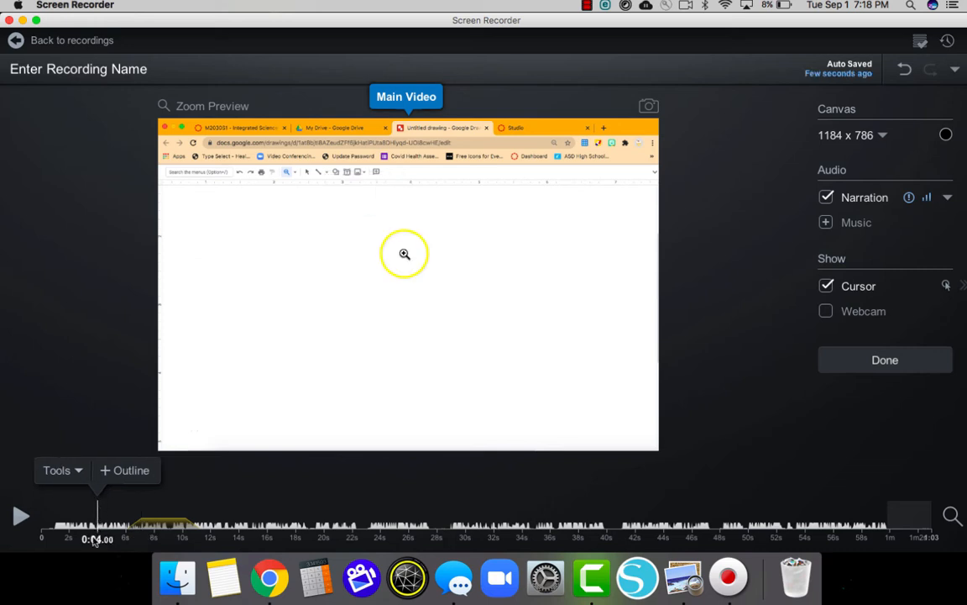
key("space")
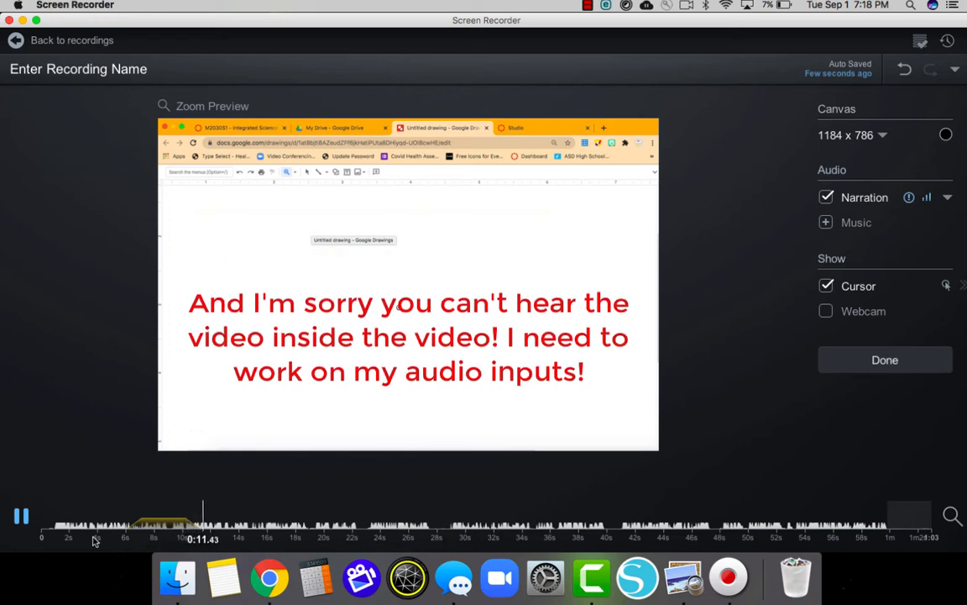
key("space")
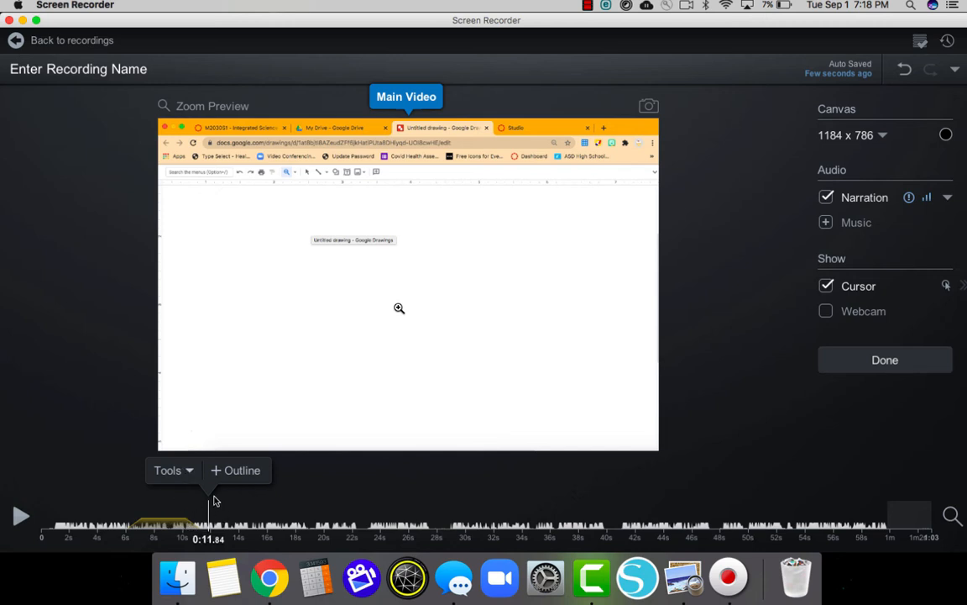
Add a text overlay at 0:06.96 and replace its placeholder with "Here are your grades!1".
left_click(141, 514)
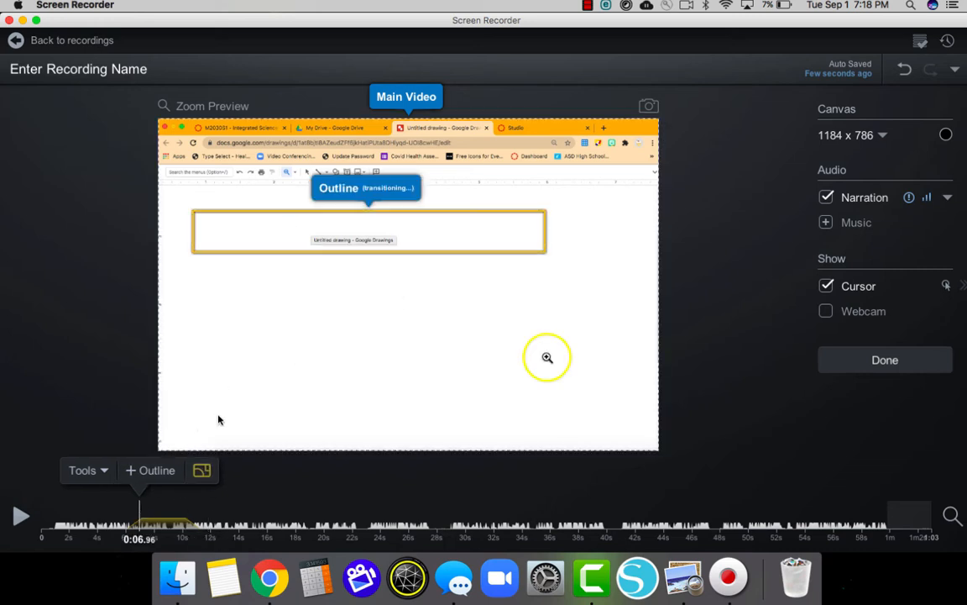
left_click(104, 472)
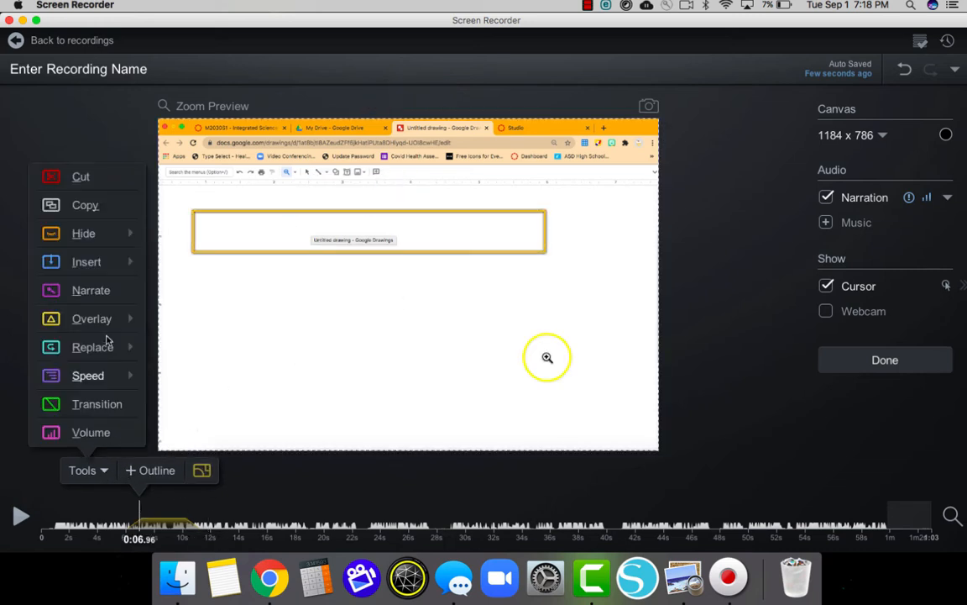
mouse_move(100, 323)
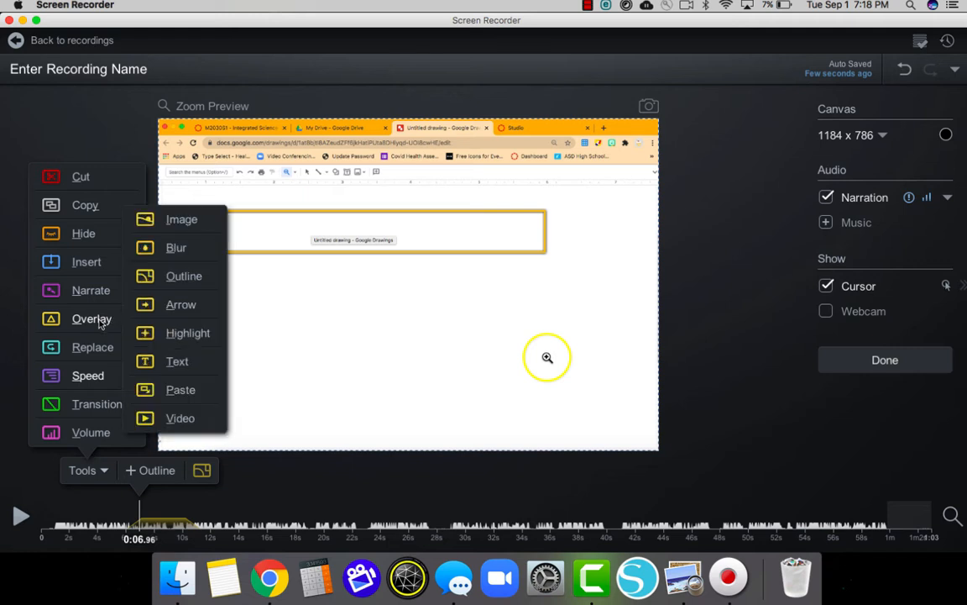
left_click(148, 362)
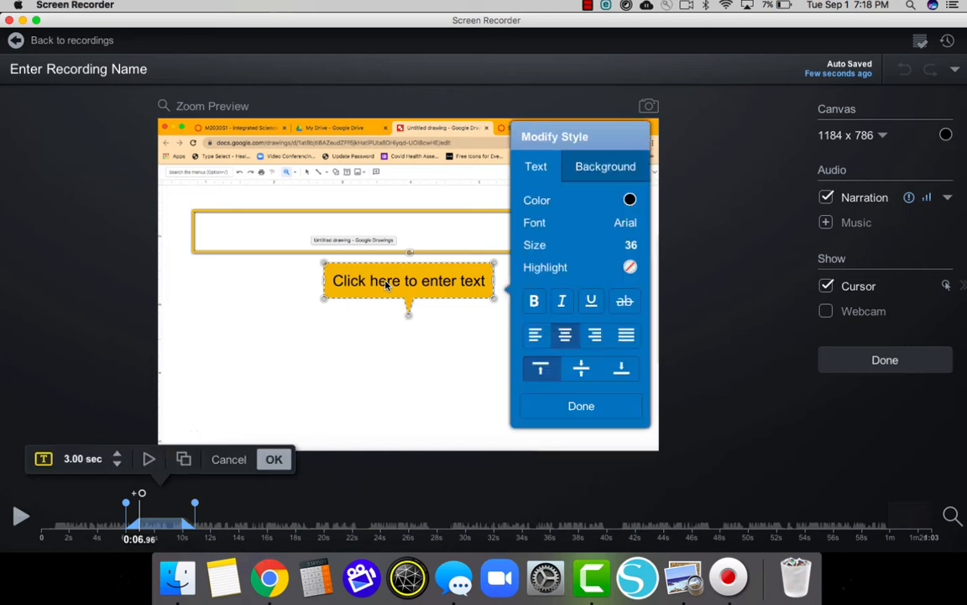
double_click(387, 284)
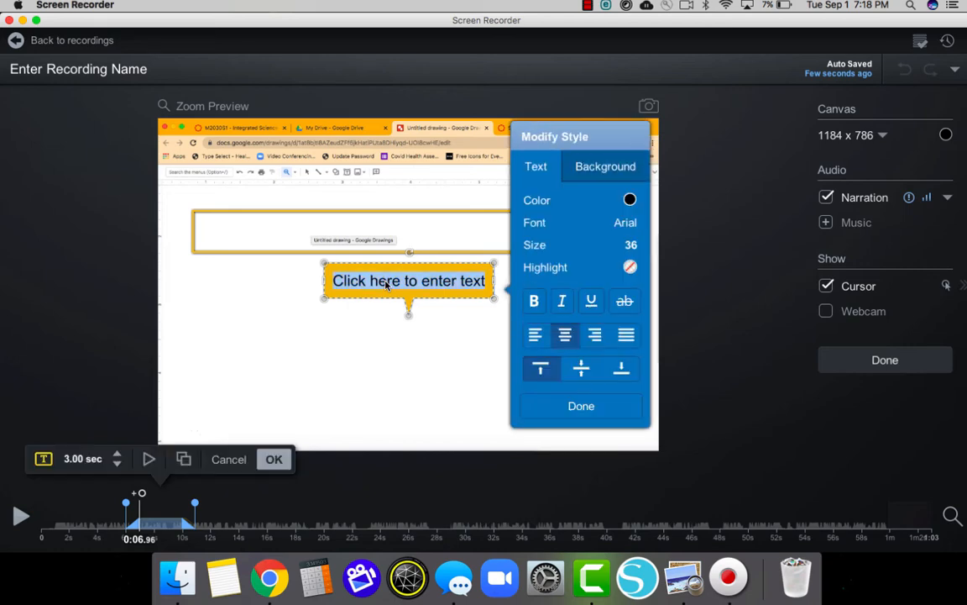
type("Here")
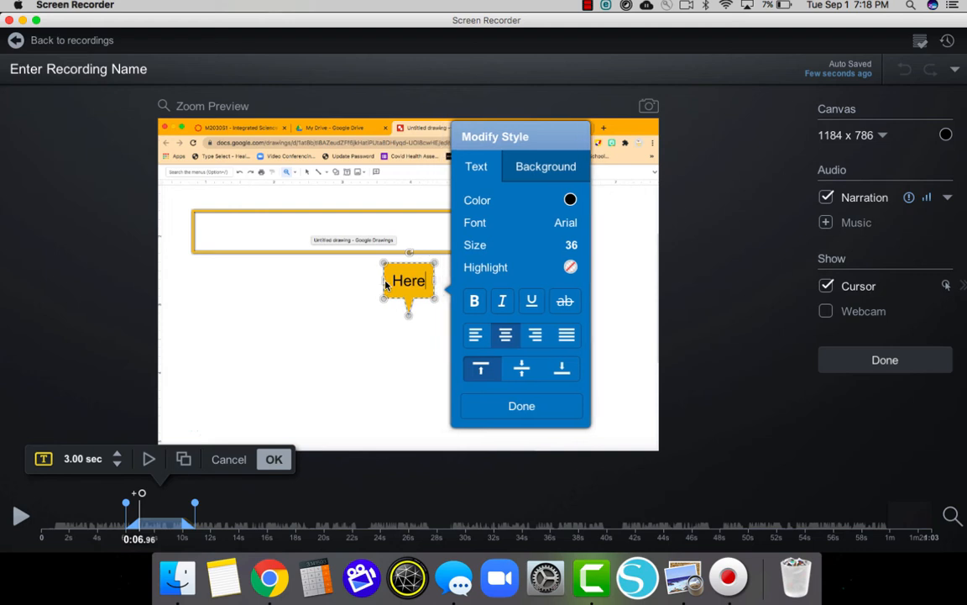
type(" are ")
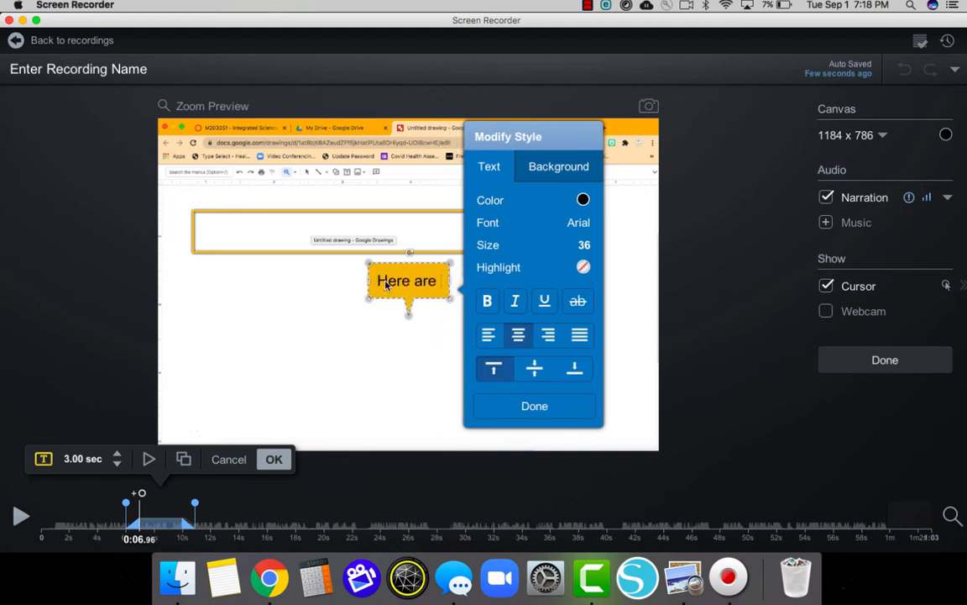
type("your gr")
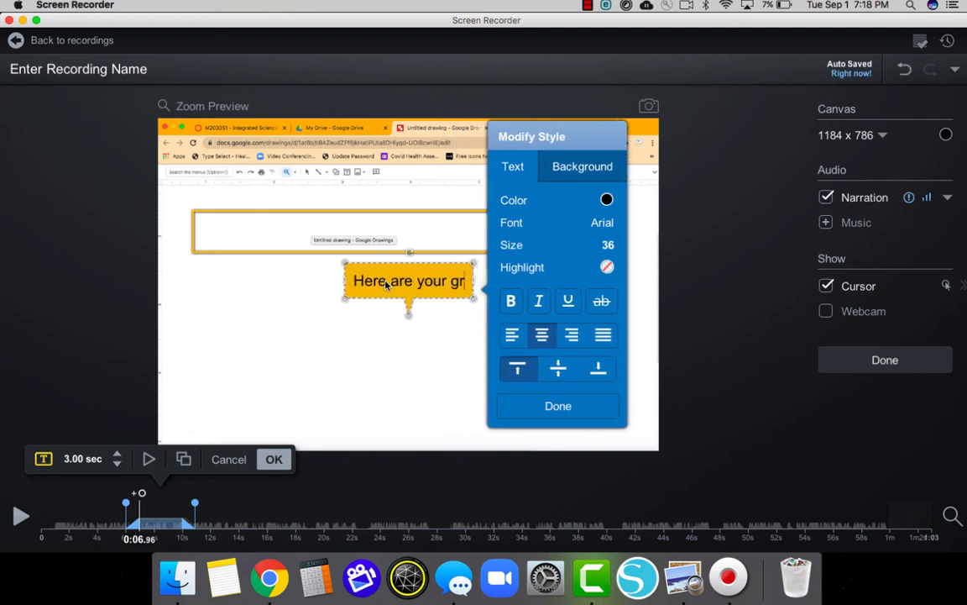
type("ades!1")
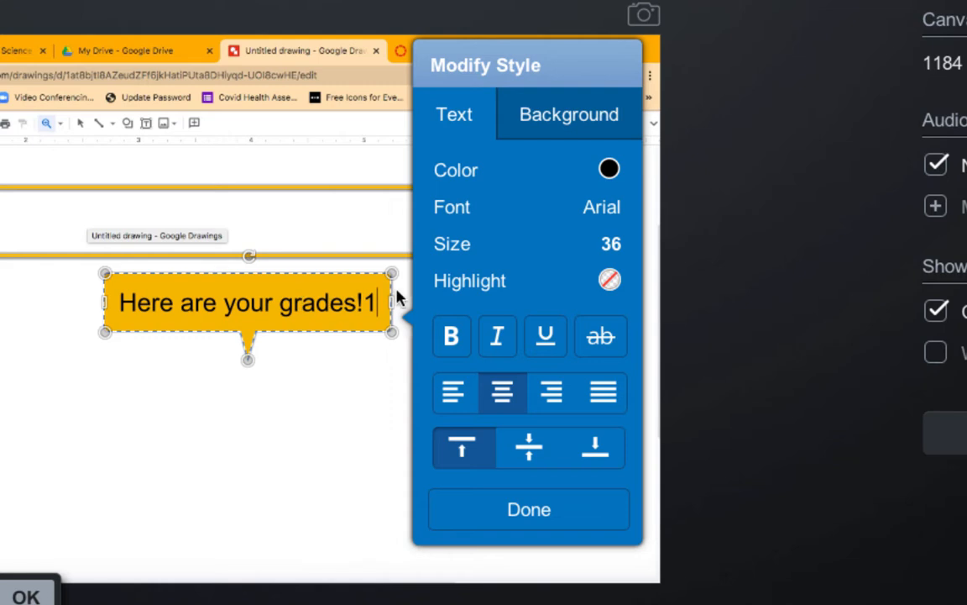
Set the text box's background color to pink #FF0084 and try switching its callout to No.
left_click(587, 174)
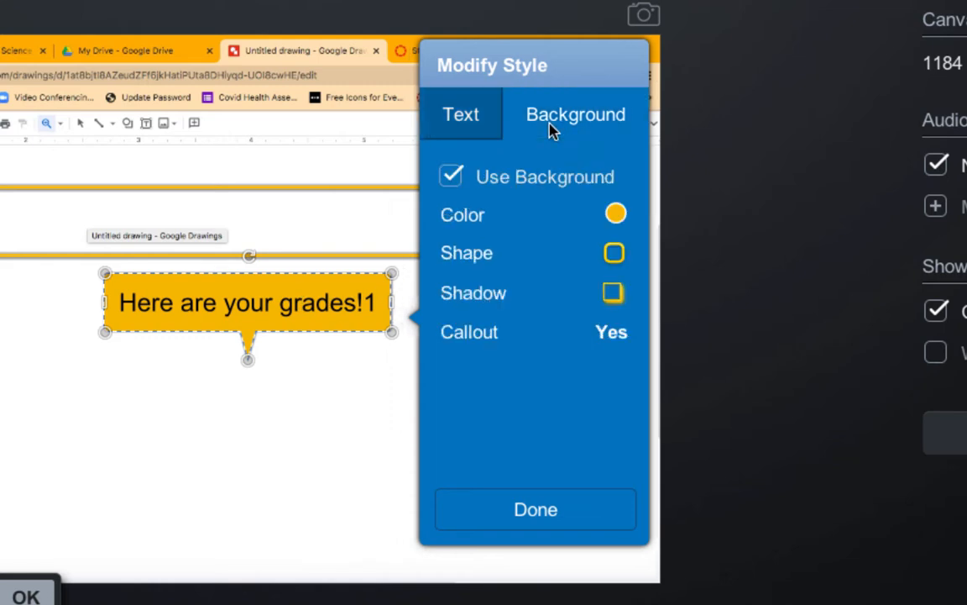
left_click(615, 215)
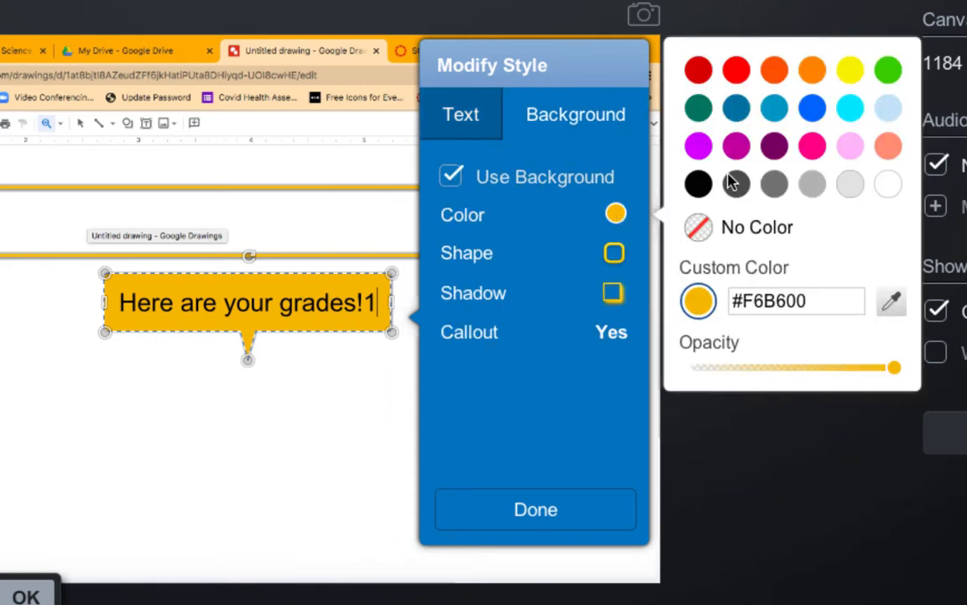
left_click(814, 152)
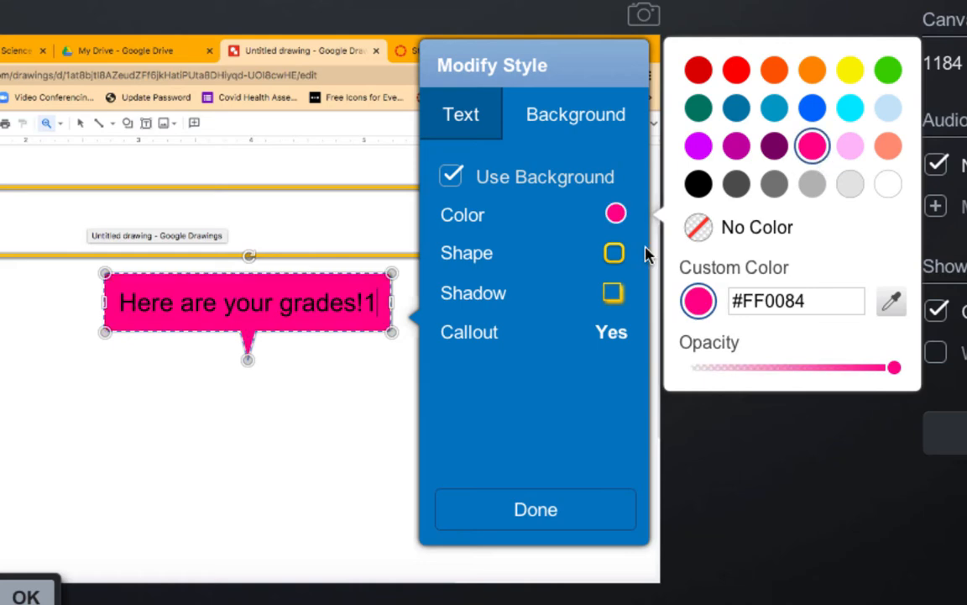
left_click(620, 334)
left_click(620, 334)
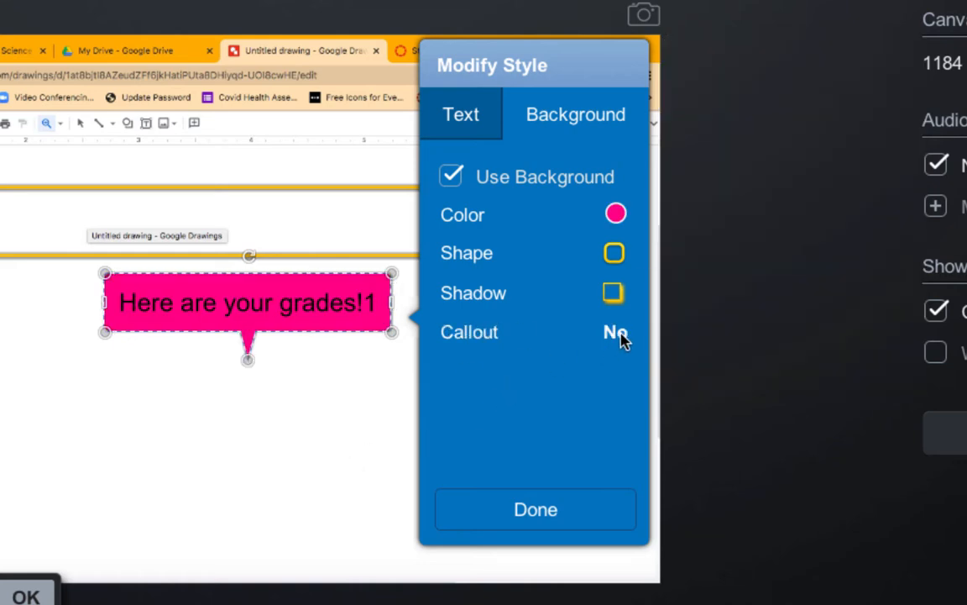
Remove the stray "1" so the text reads "Here are your grades!" and change its font to Silom.
left_click(461, 116)
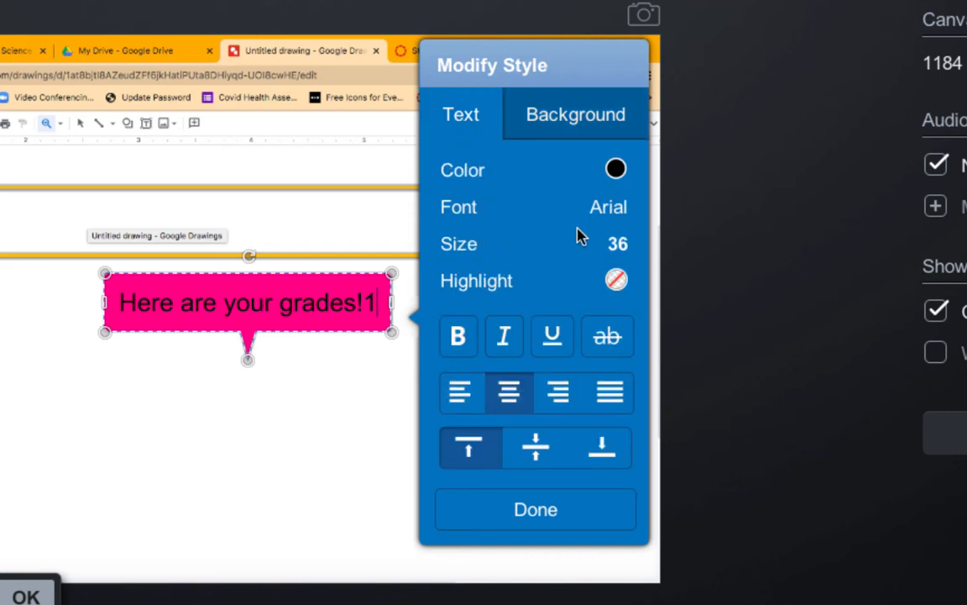
key("BackSpace")
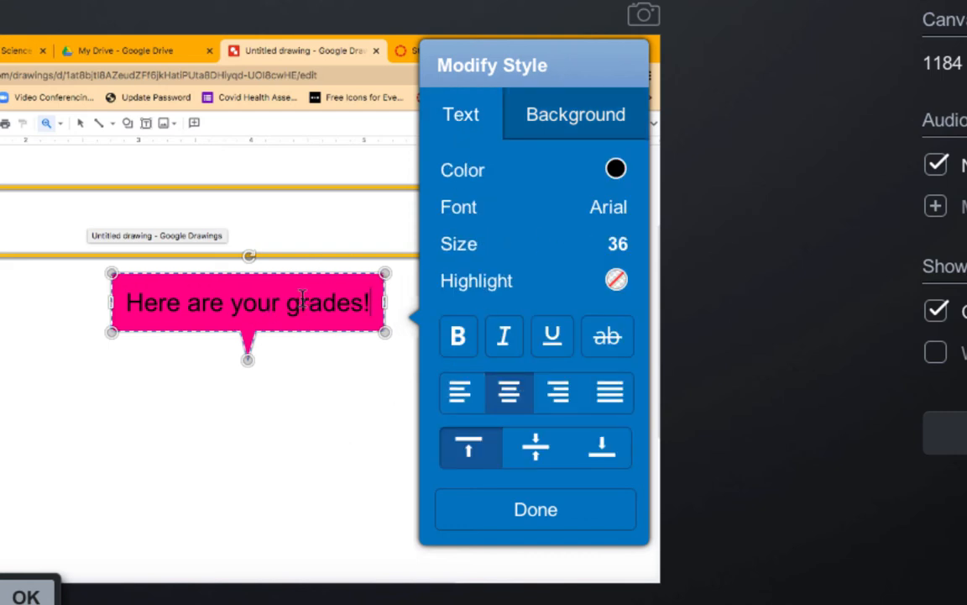
triple_click(302, 298)
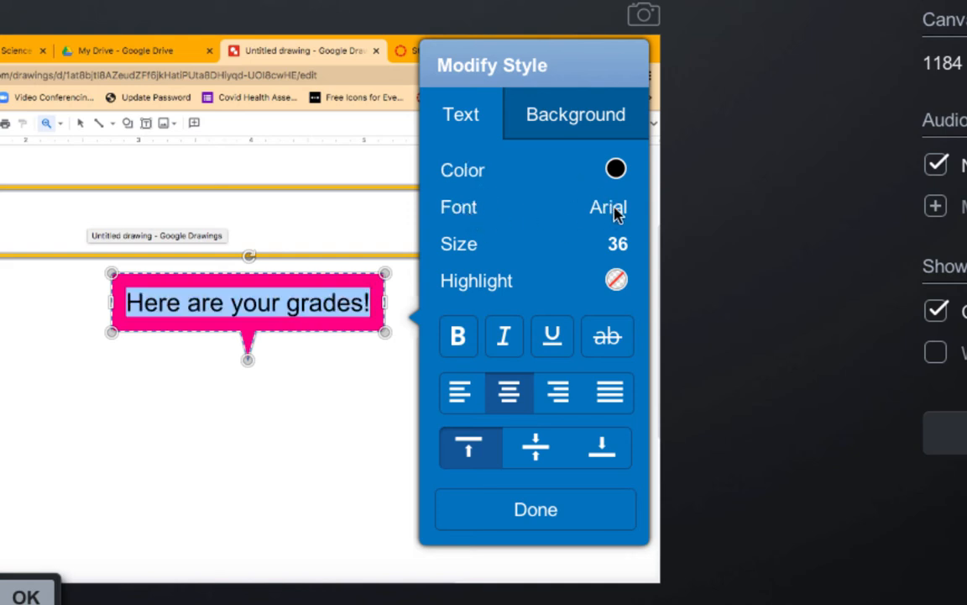
left_click(467, 215)
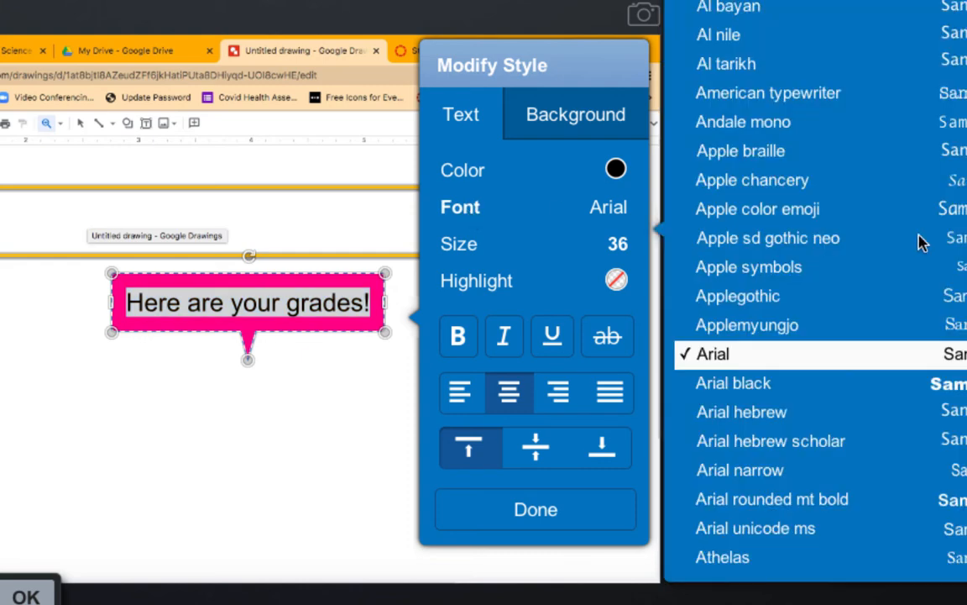
scroll(964, 429, "down", 20)
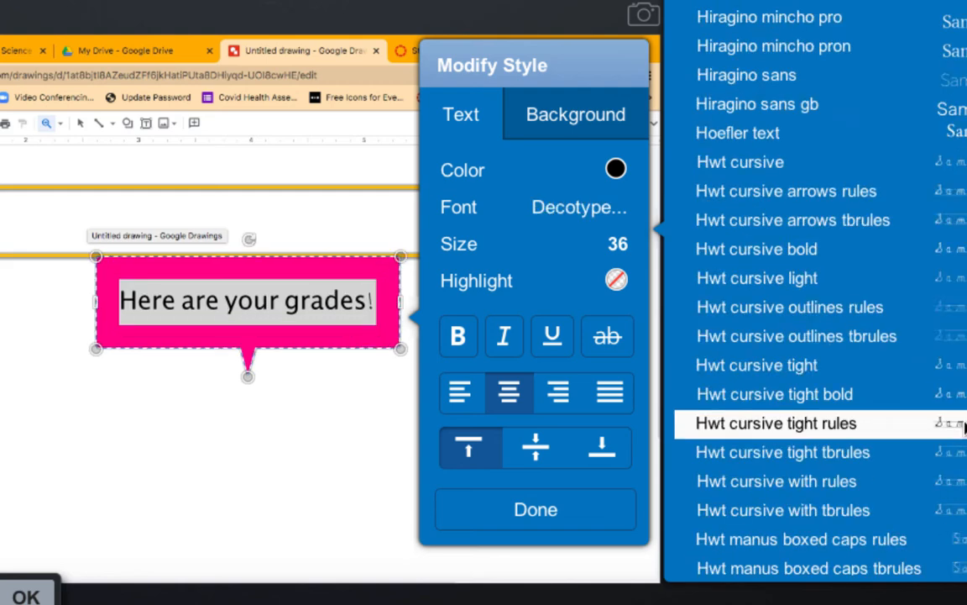
scroll(964, 428, "up", 10)
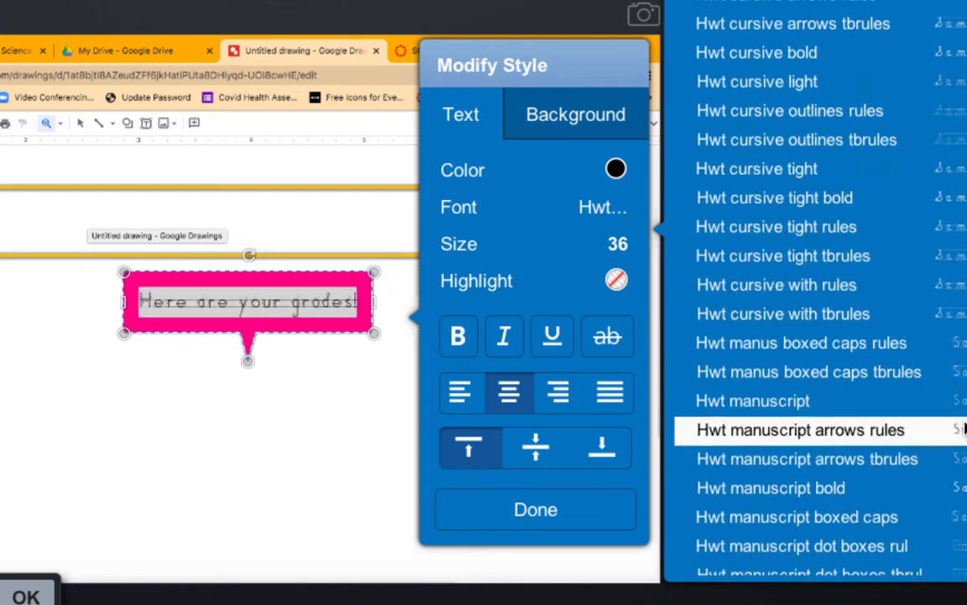
scroll(964, 429, "down", 15)
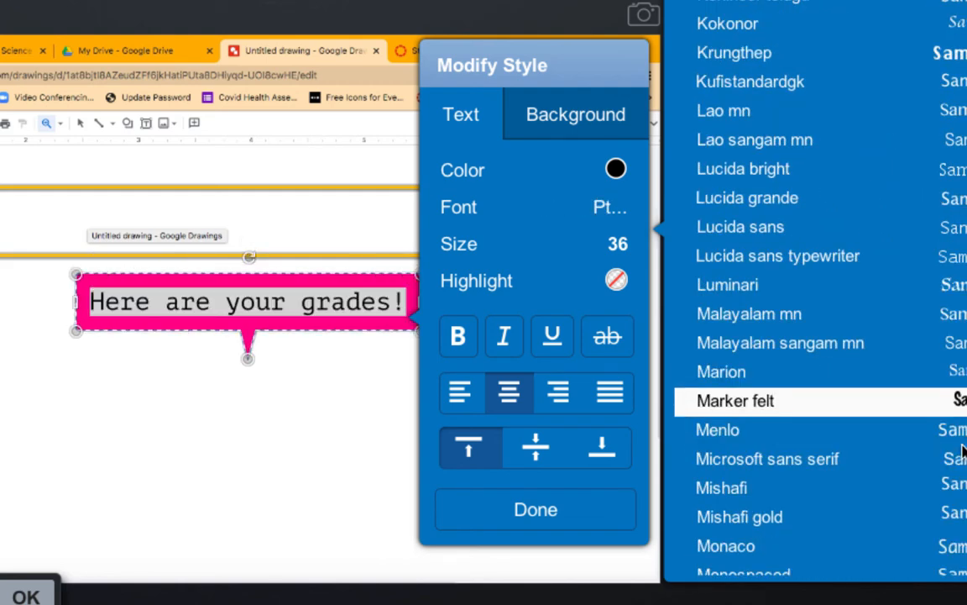
scroll(935, 447, "down", 15)
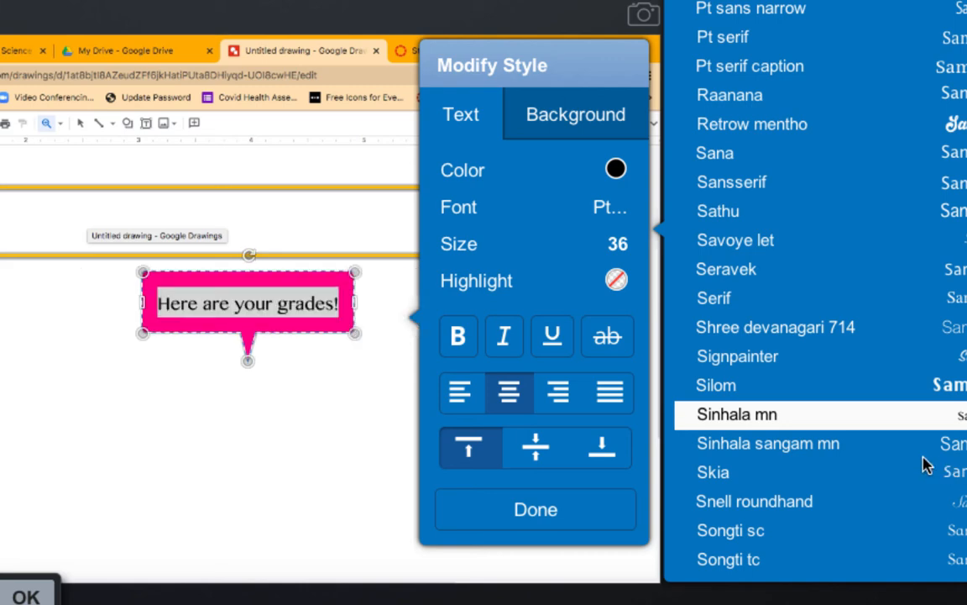
left_click(876, 388)
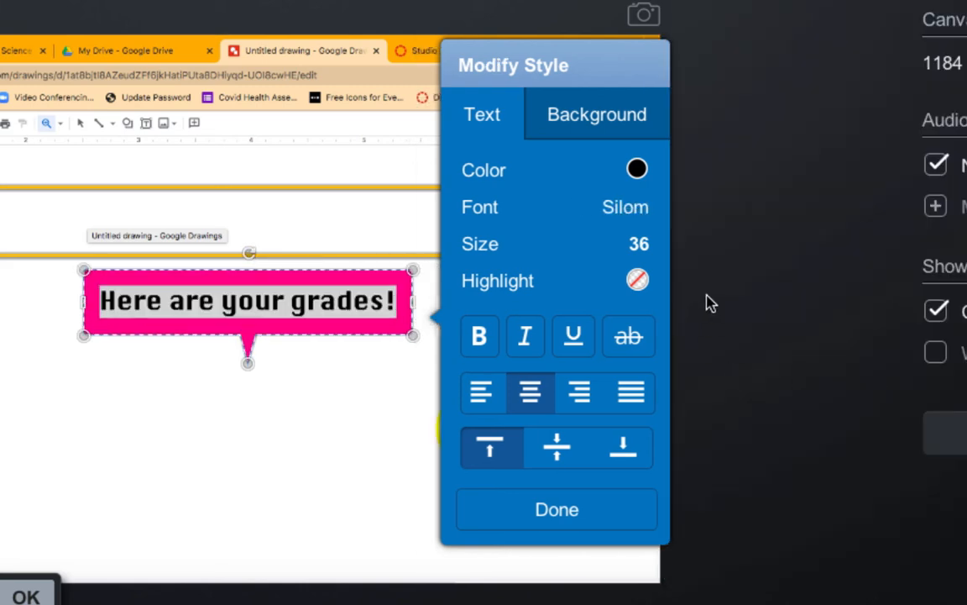
Enlarge the selected text to size 90 and finish the style changes.
left_click(640, 244)
left_click_drag(729, 273, 765, 268)
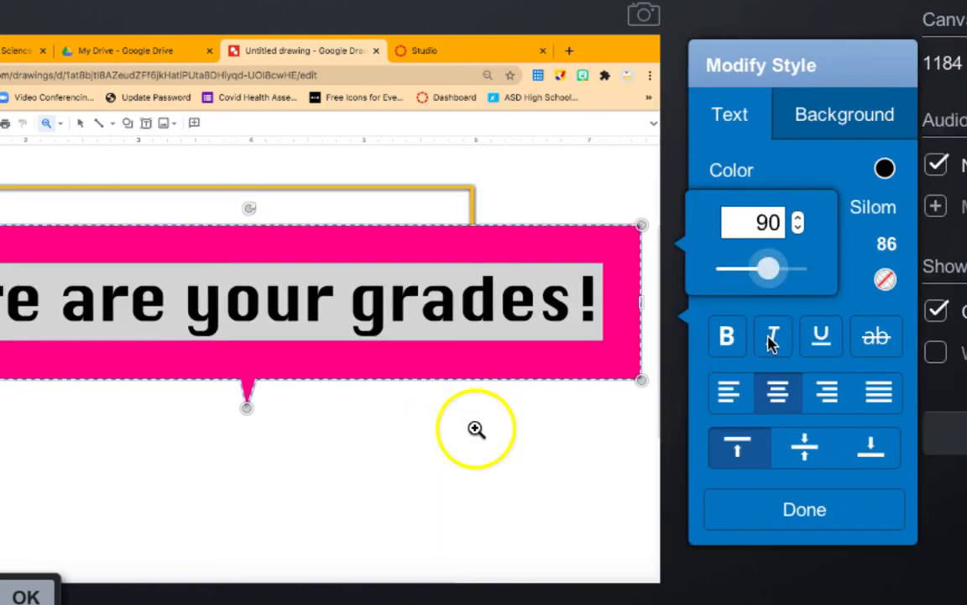
left_click(781, 518)
left_click(781, 518)
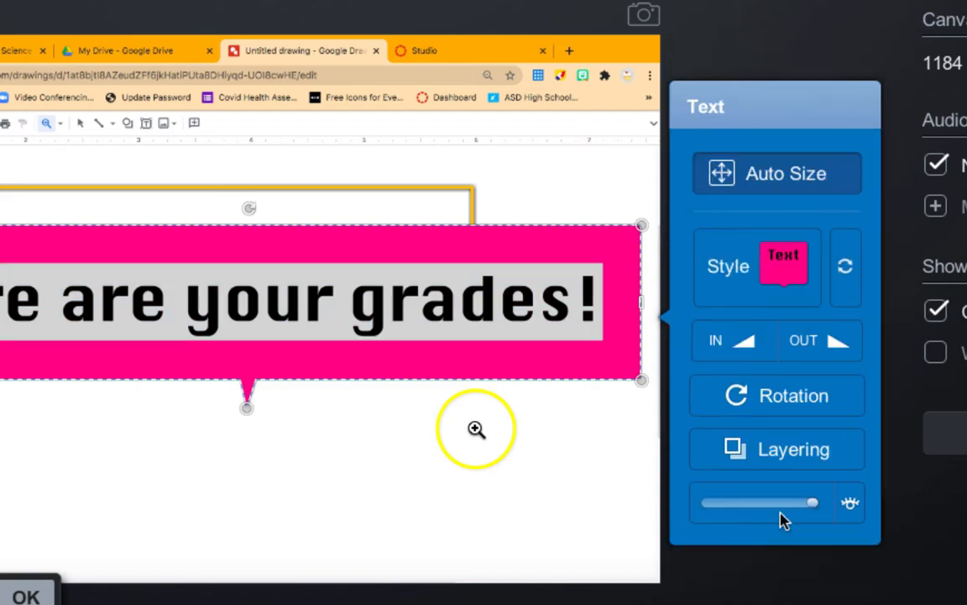
Move the pink text box below the orange outline, aim its callout tip up at the outline, and accept the overlay.
left_click_drag(456, 263, 459, 345)
left_click_drag(411, 426, 374, 262)
left_click(318, 286)
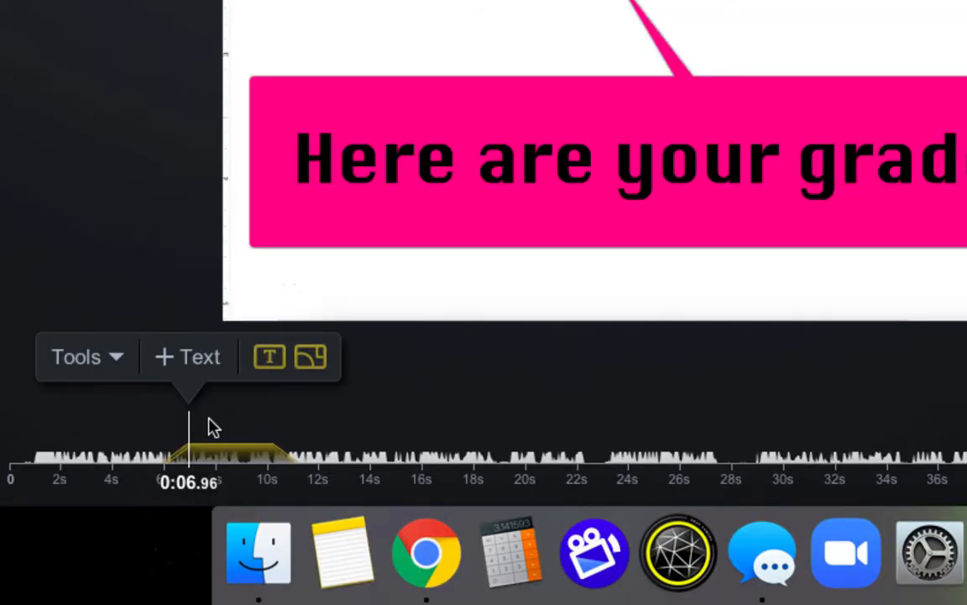
Check the timeline at 0:03.68, 0:05.96 and 0:06.80, and reopen the text and outline overlays there without changing them.
left_click(106, 432)
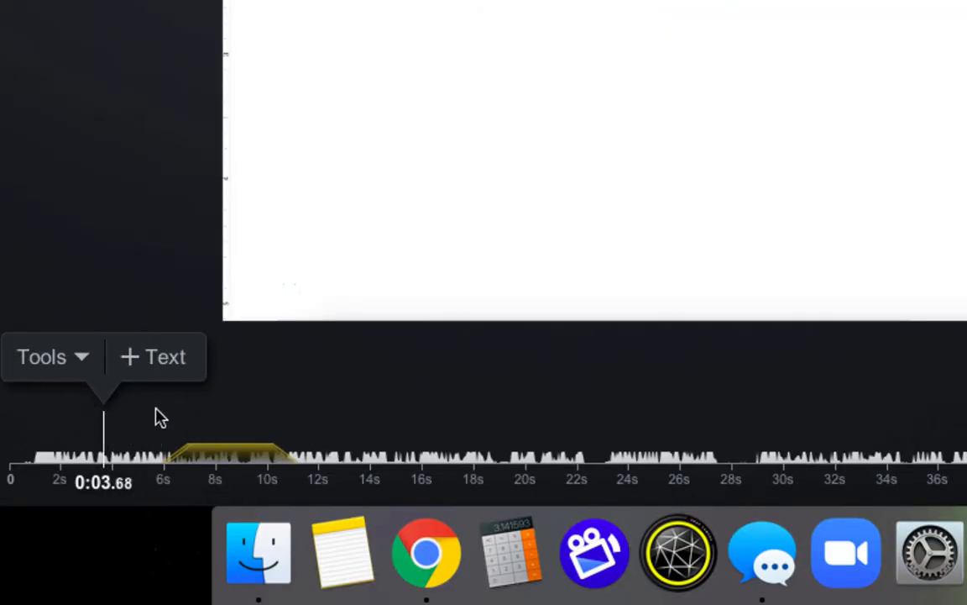
left_click(164, 428)
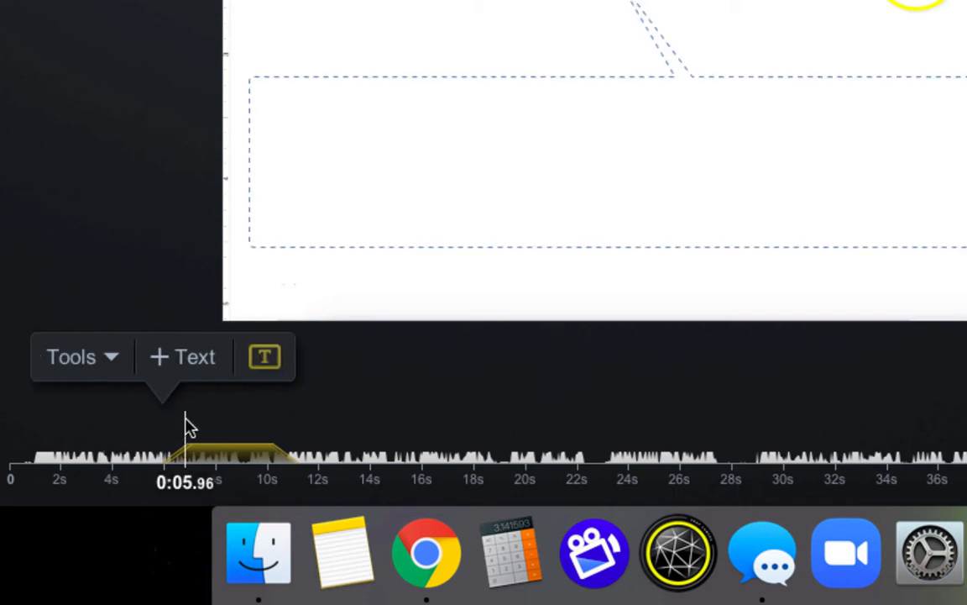
left_click(186, 427)
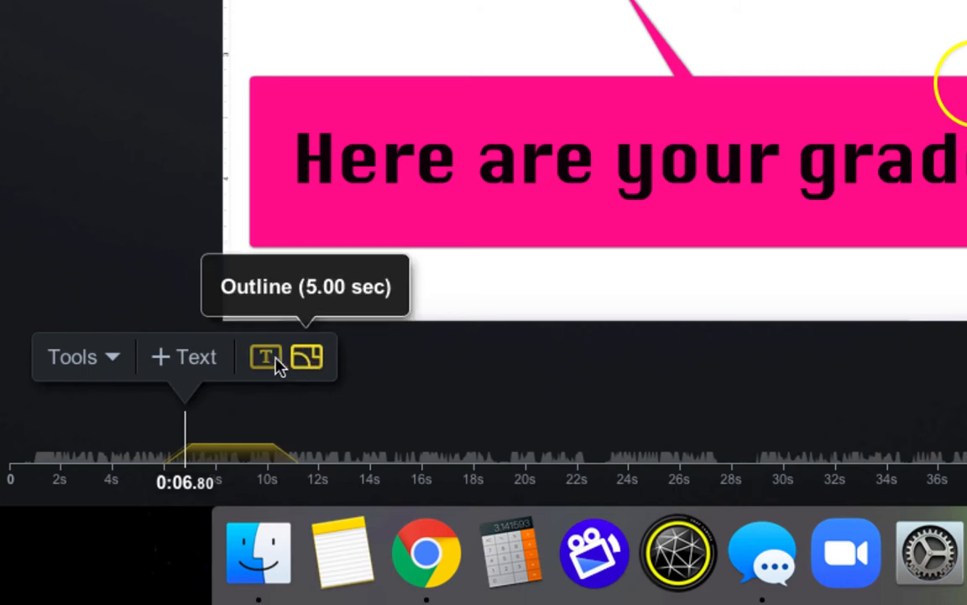
left_click(266, 358)
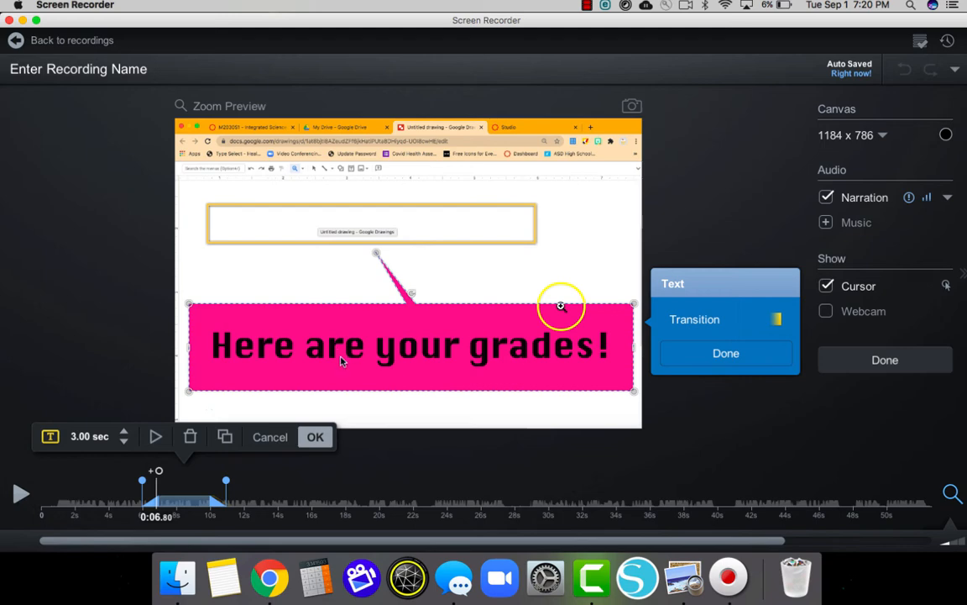
left_click(304, 440)
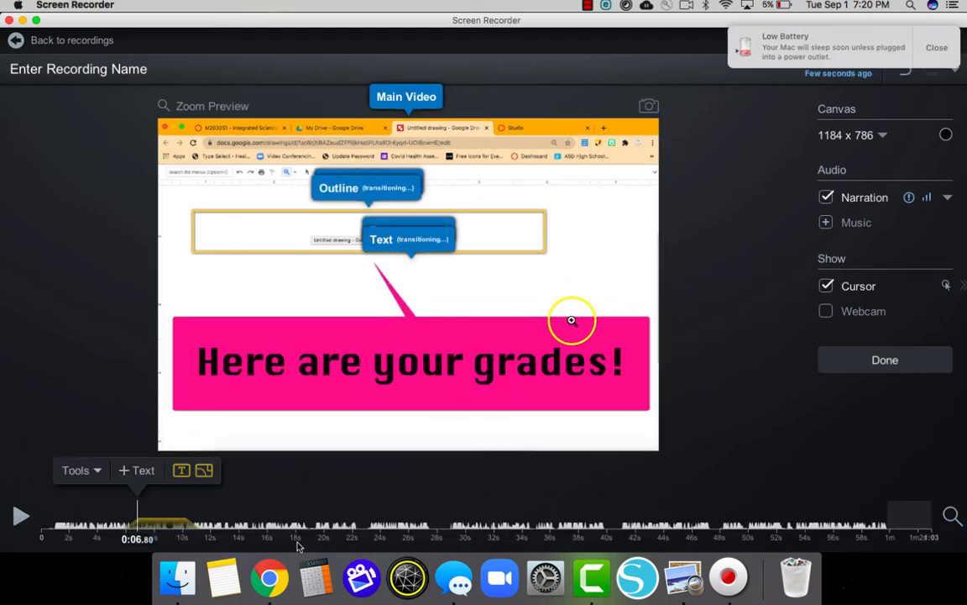
left_click(206, 472)
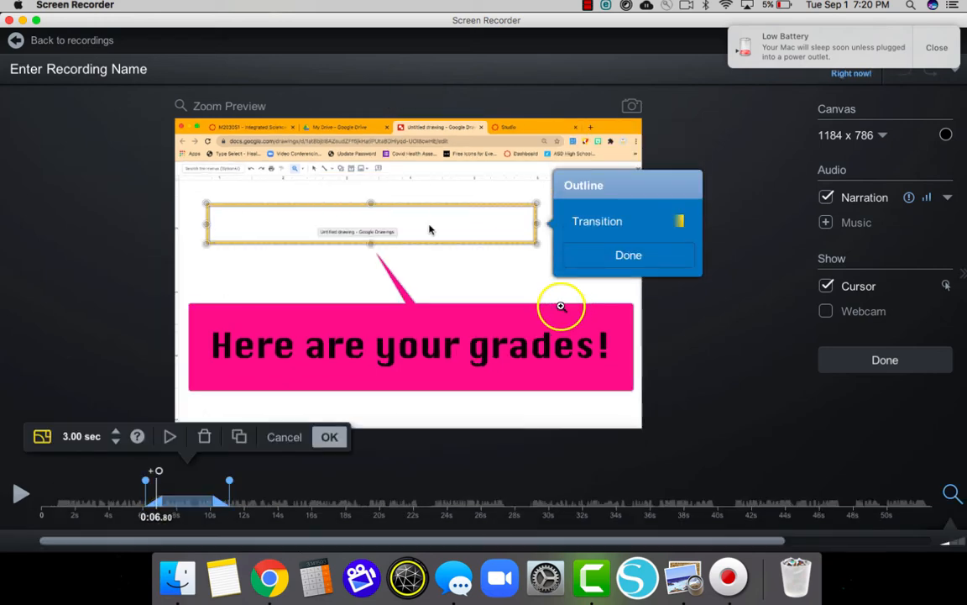
left_click(325, 440)
left_click(325, 438)
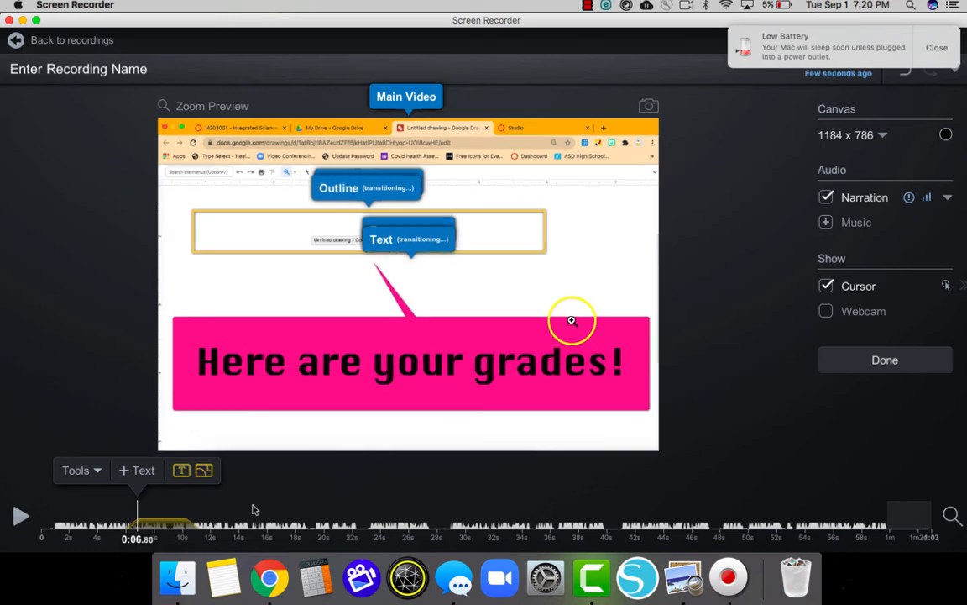
Play the recording to 0:14.20 and add noun_Seminar_626020.png from Downloads as an image overlay there.
key("space")
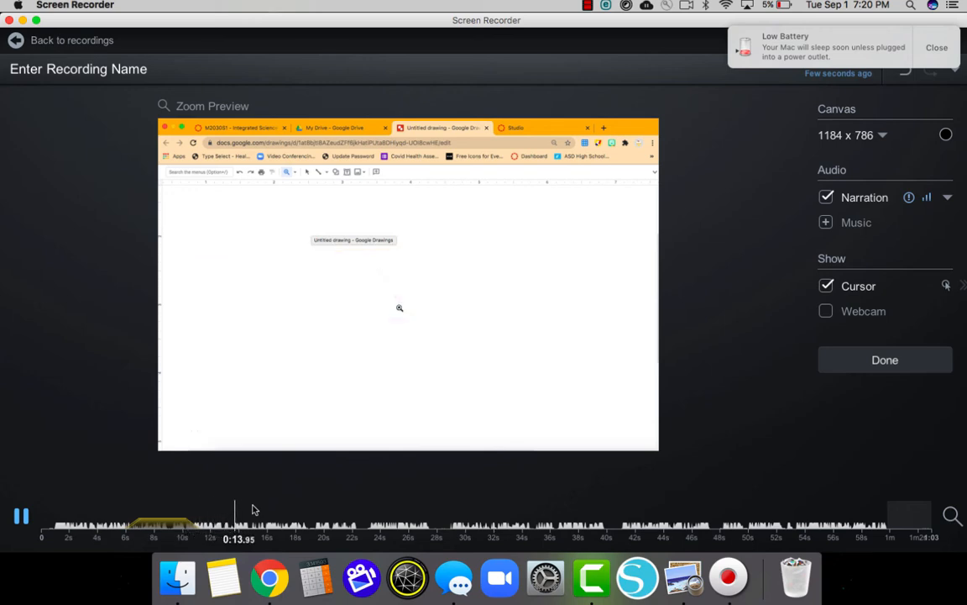
key("space")
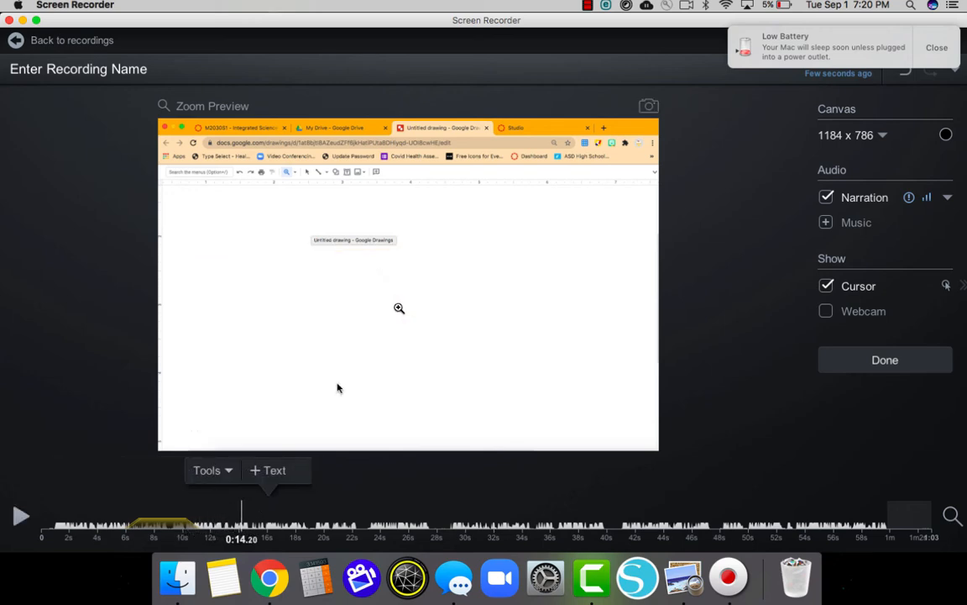
left_click(228, 476)
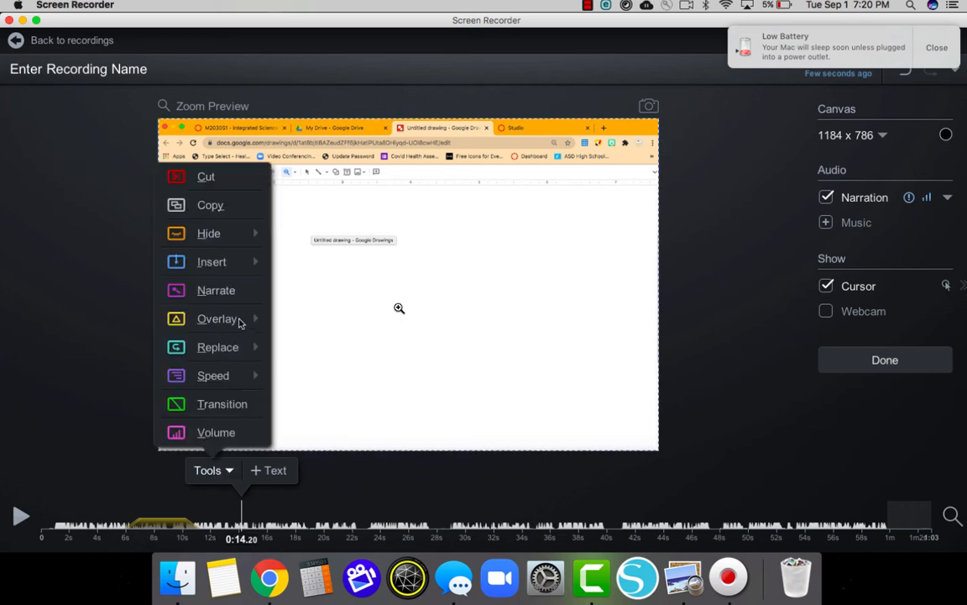
mouse_move(228, 323)
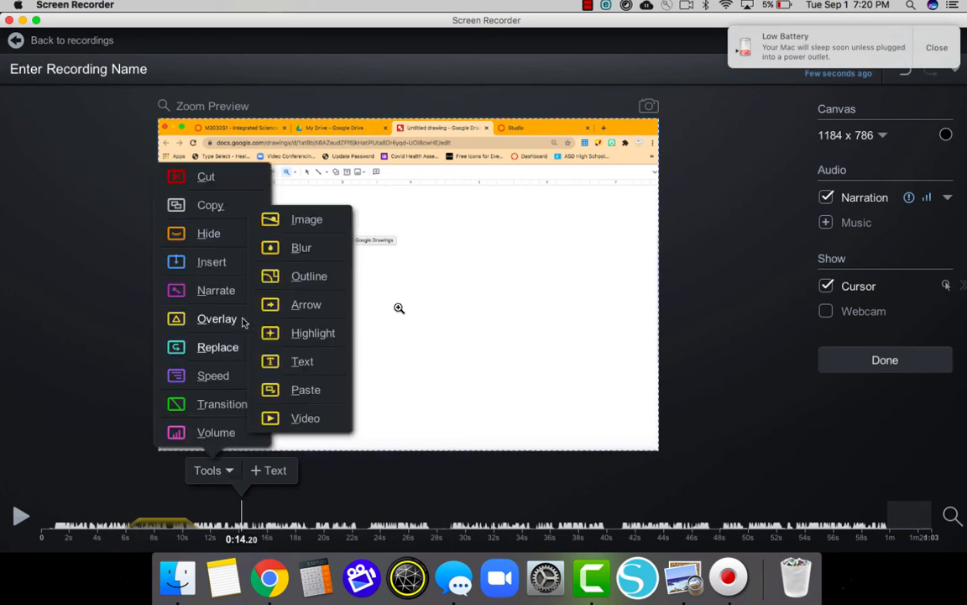
left_click(301, 220)
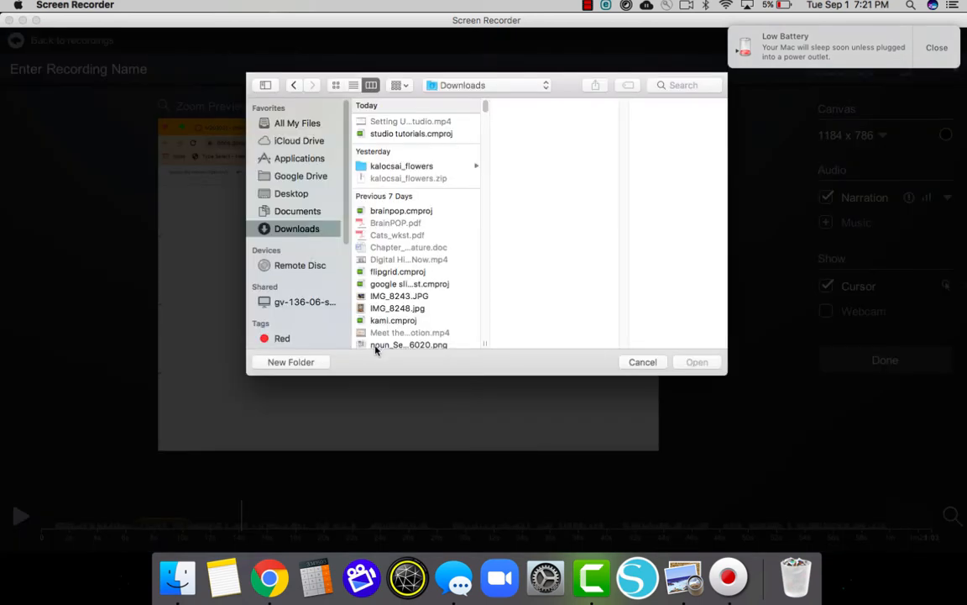
left_click(377, 342)
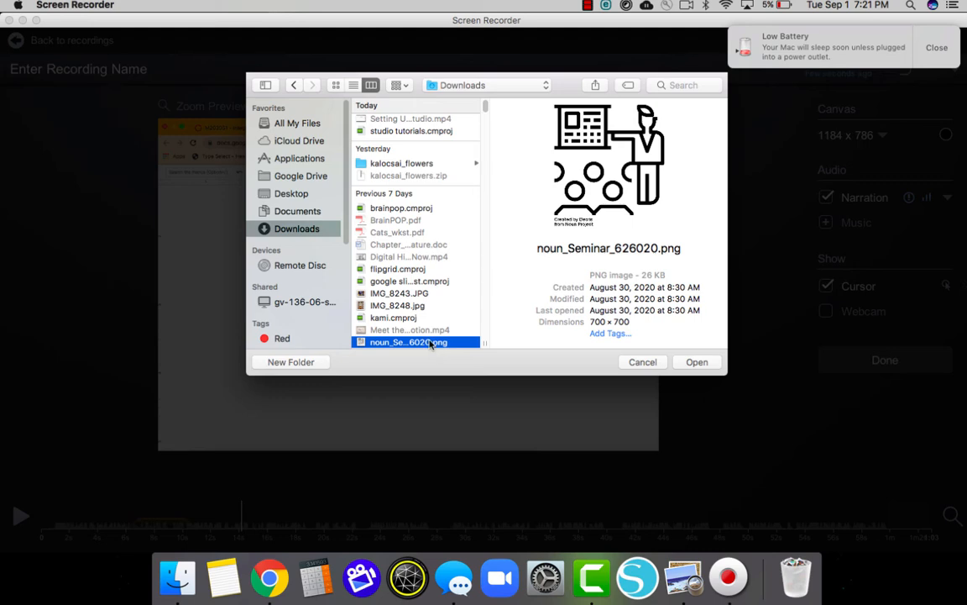
left_click(696, 365)
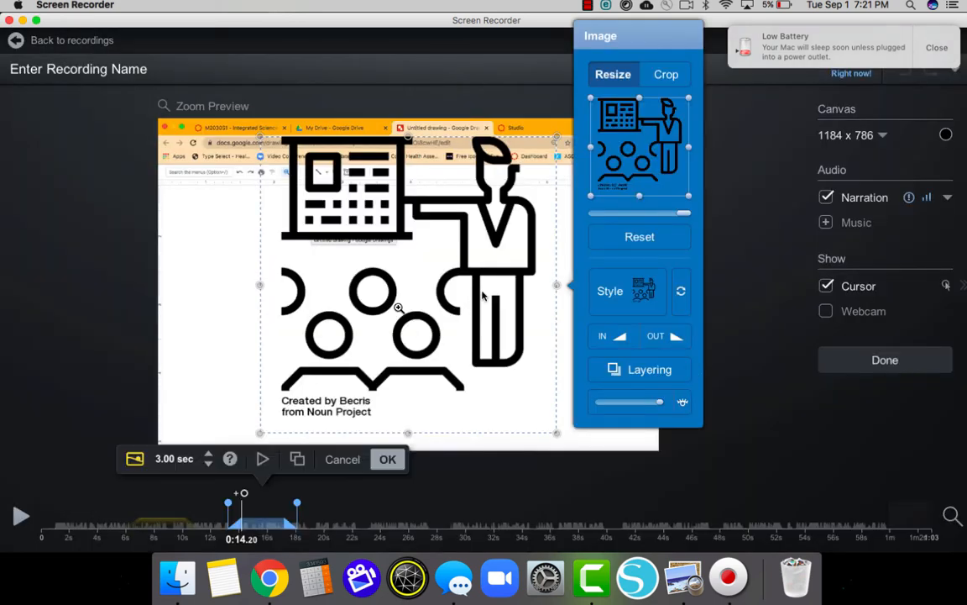
Shrink the seminar image, move it to the left side of the canvas, and extend its overlay duration to 8.28 sec.
left_click_drag(555, 432, 466, 342)
left_click_drag(409, 233, 322, 298)
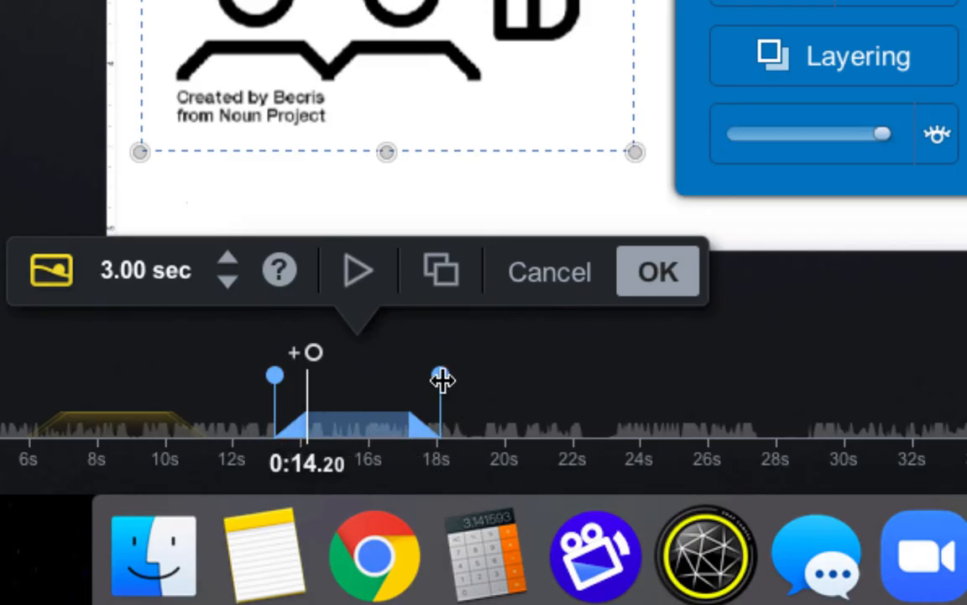
left_click_drag(440, 375, 622, 377)
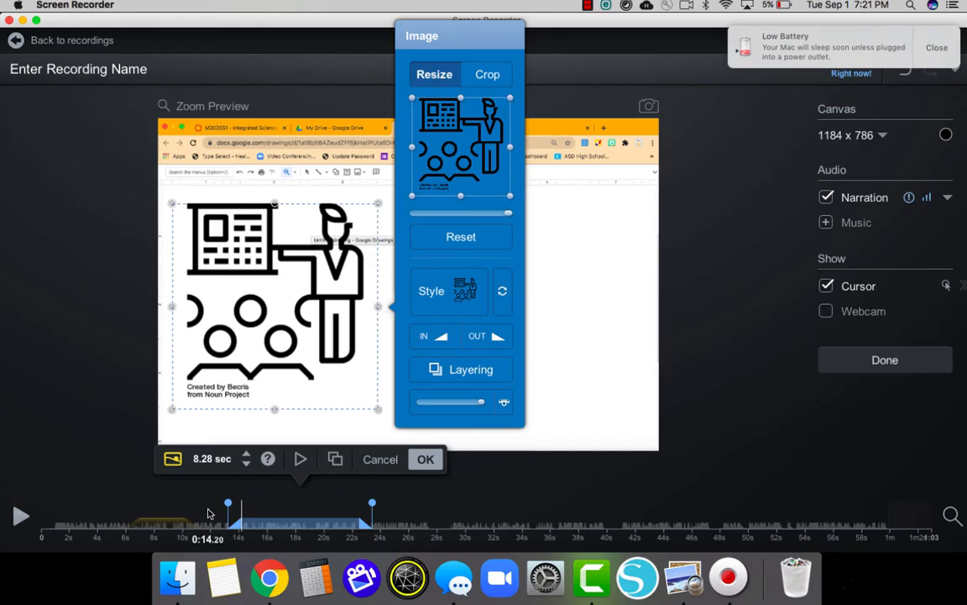
Preview the image overlay from 0:11.80 to 0:22.64 and accept it.
left_click(227, 391)
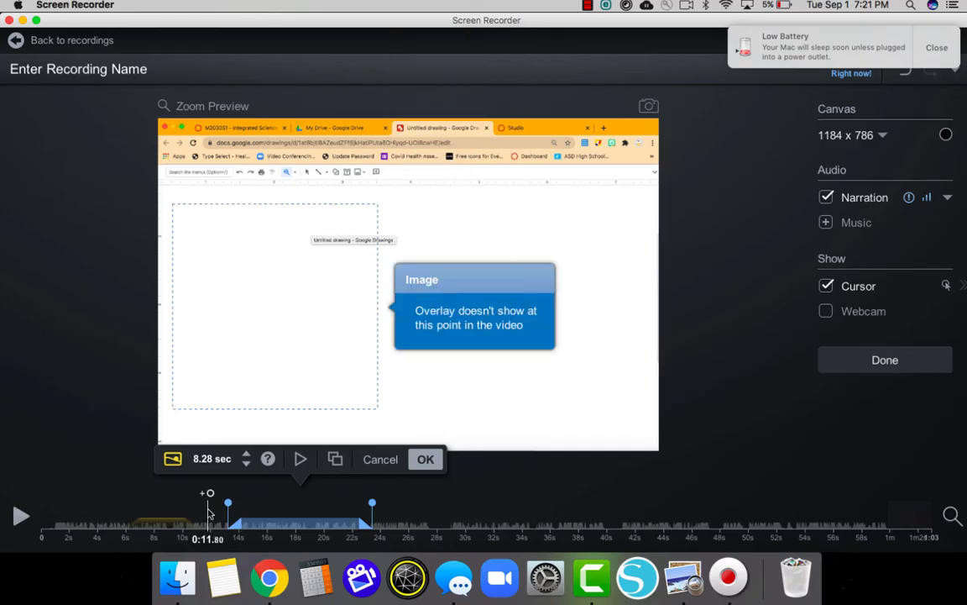
key("space")
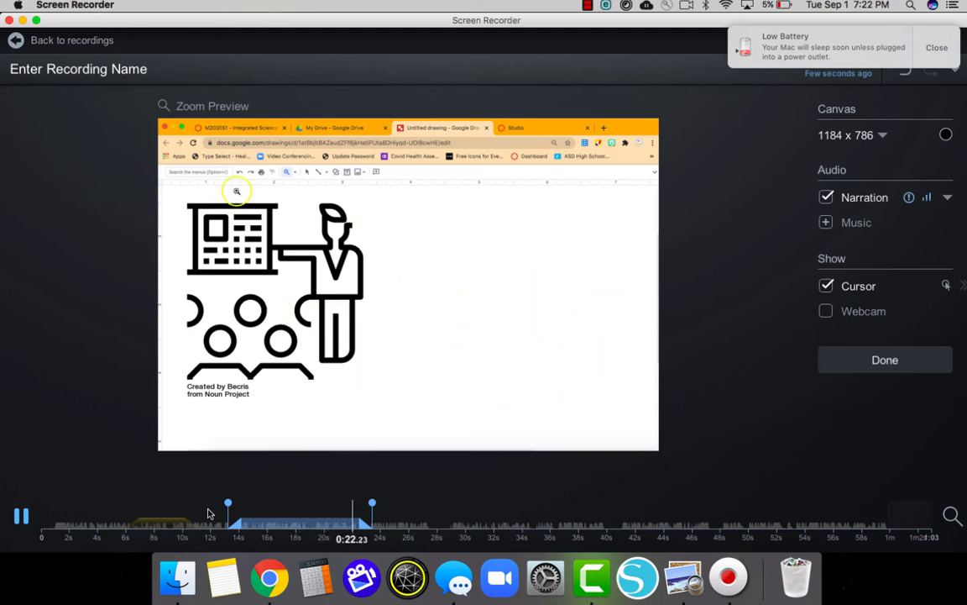
key("space")
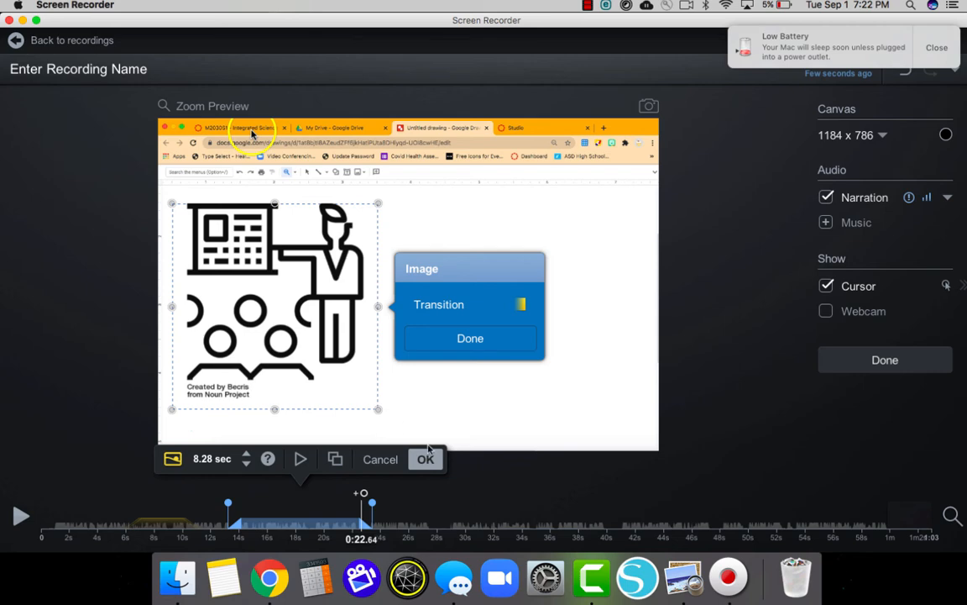
left_click(471, 340)
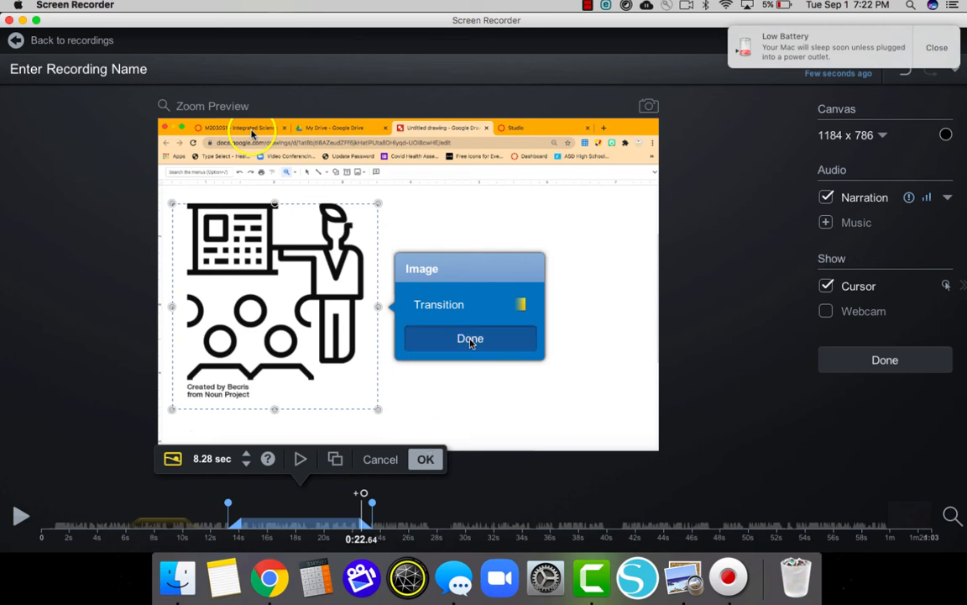
left_click(425, 458)
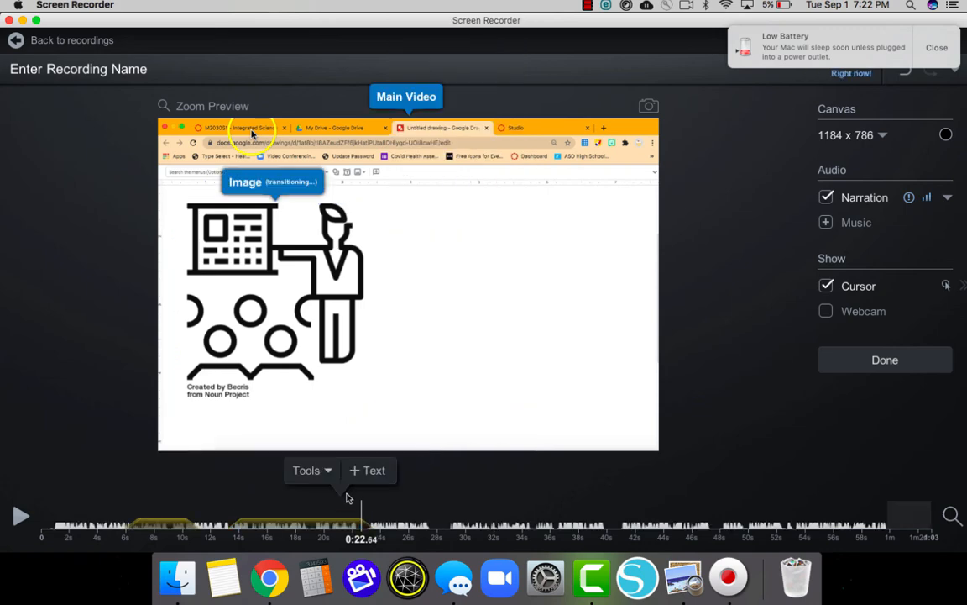
Add an arrow overlay at 0:22.64, running from the canvas's lower right to point at the presenter's neck.
left_click(329, 472)
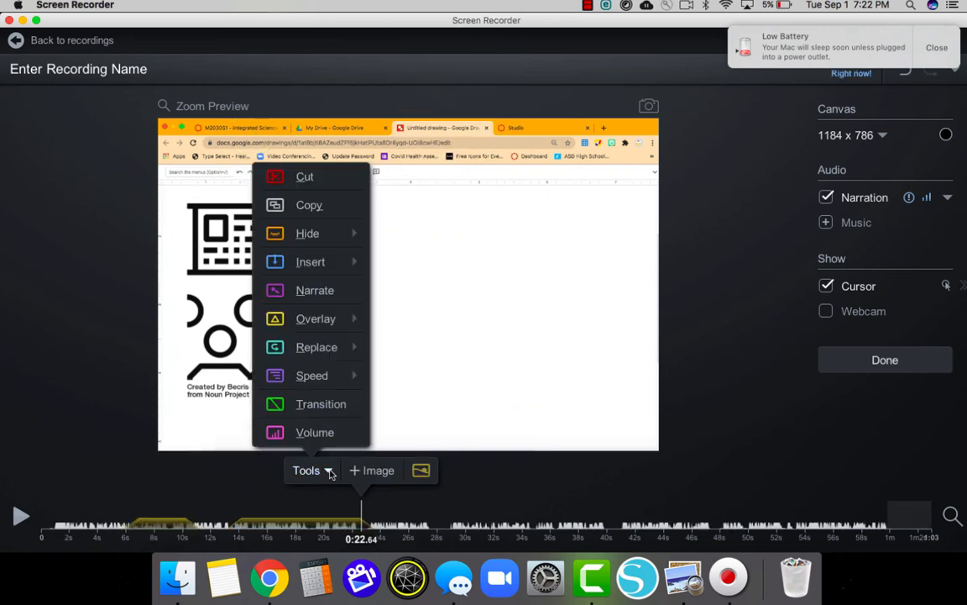
mouse_move(330, 327)
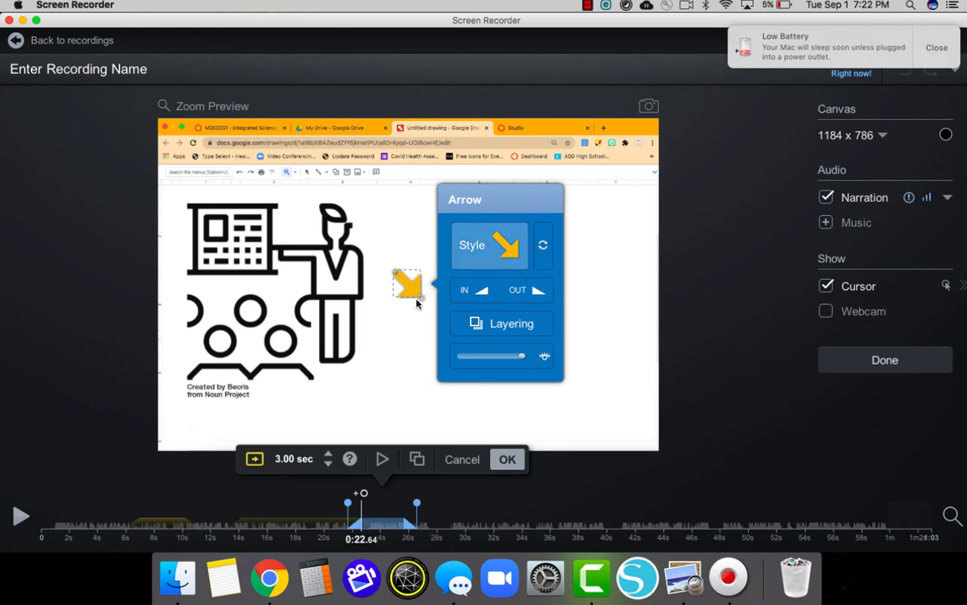
left_click_drag(419, 296, 346, 243)
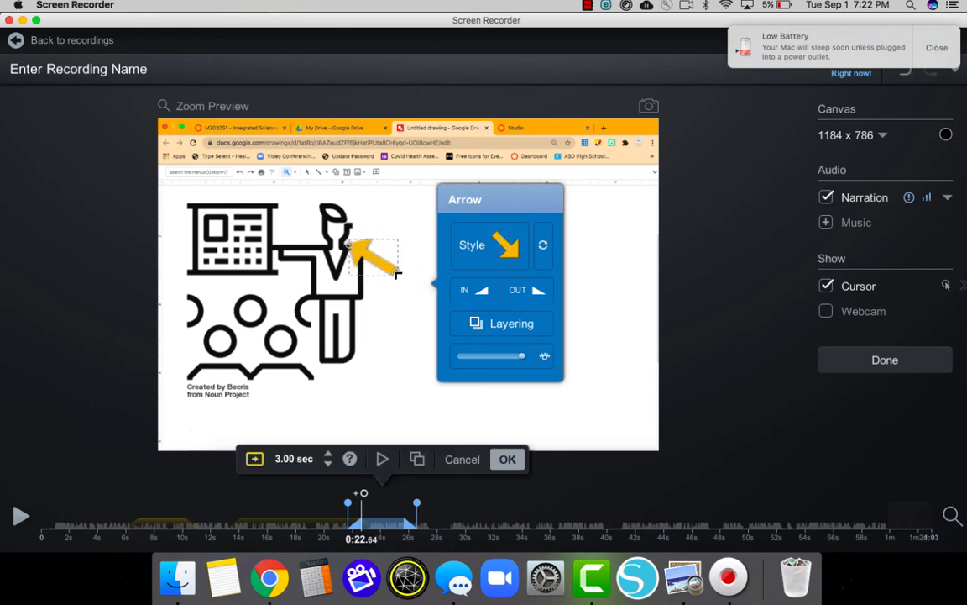
left_click_drag(398, 275, 577, 359)
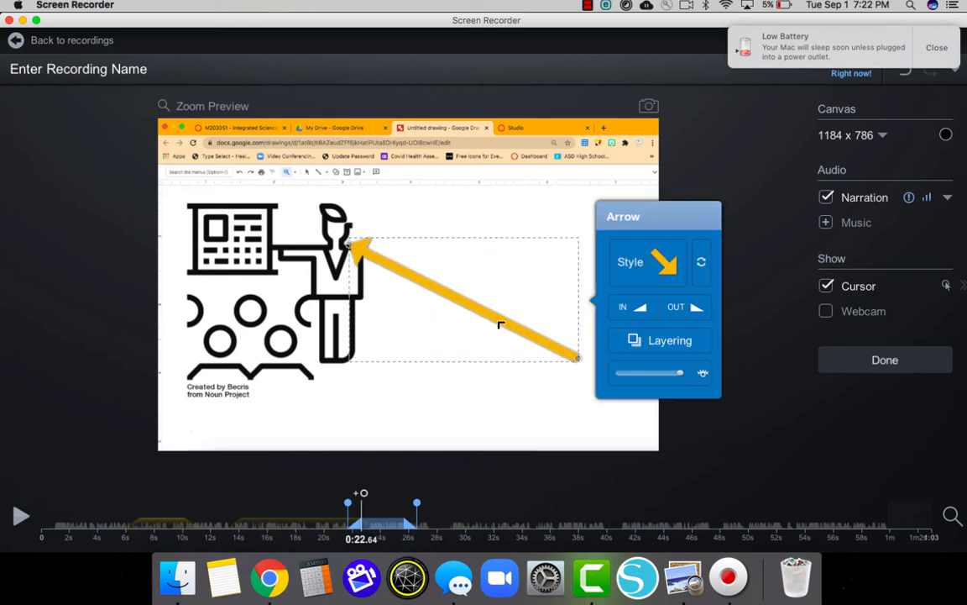
Set the arrow's color to purple #D100FF and accept the arrow overlay.
left_click(667, 268)
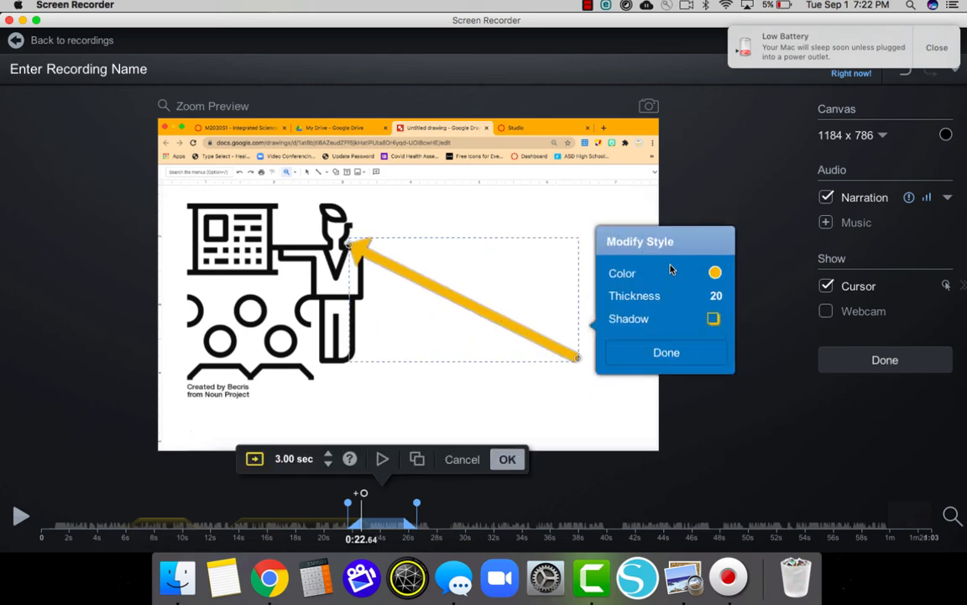
left_click(713, 275)
left_click(766, 260)
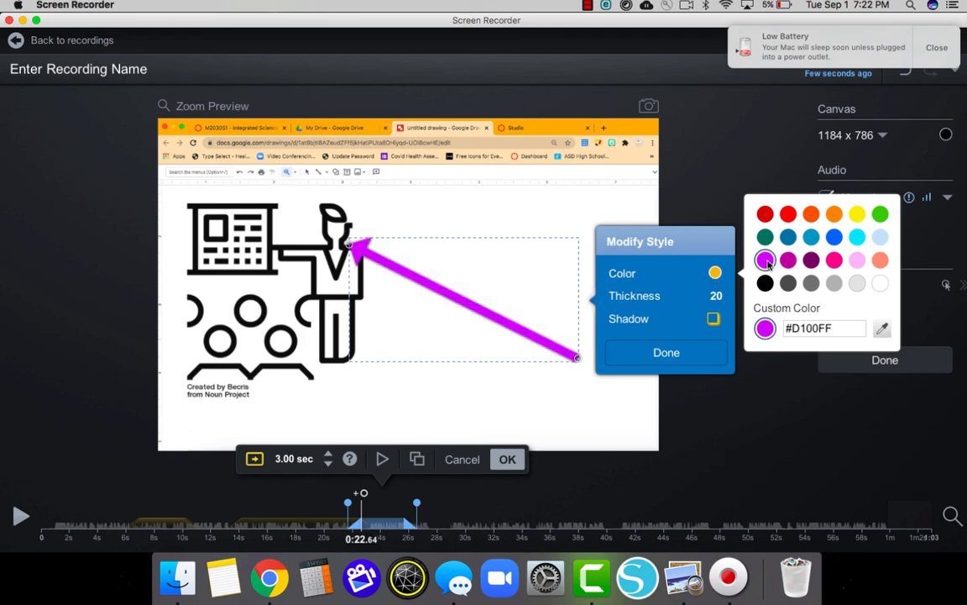
left_click(766, 261)
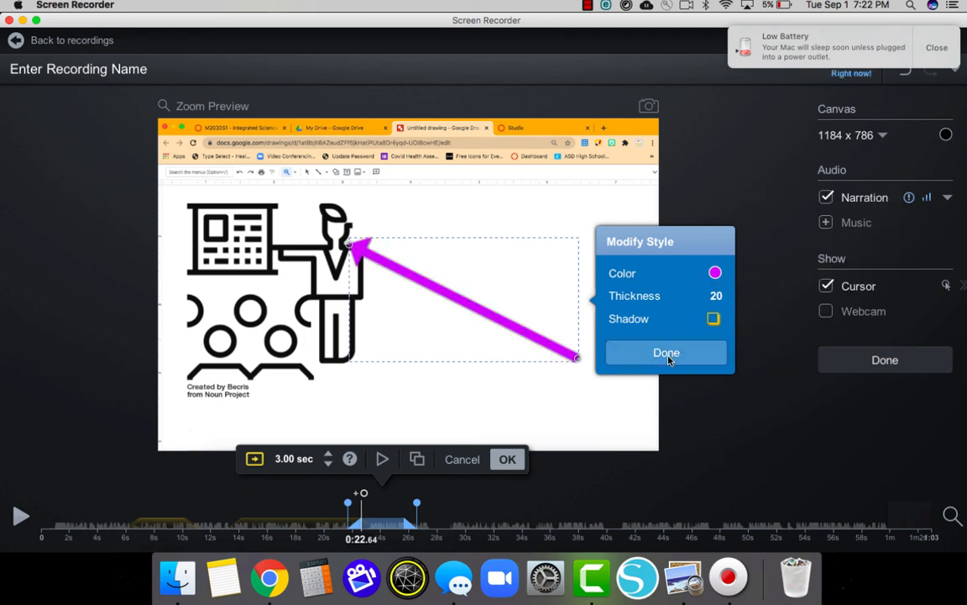
left_click(669, 353)
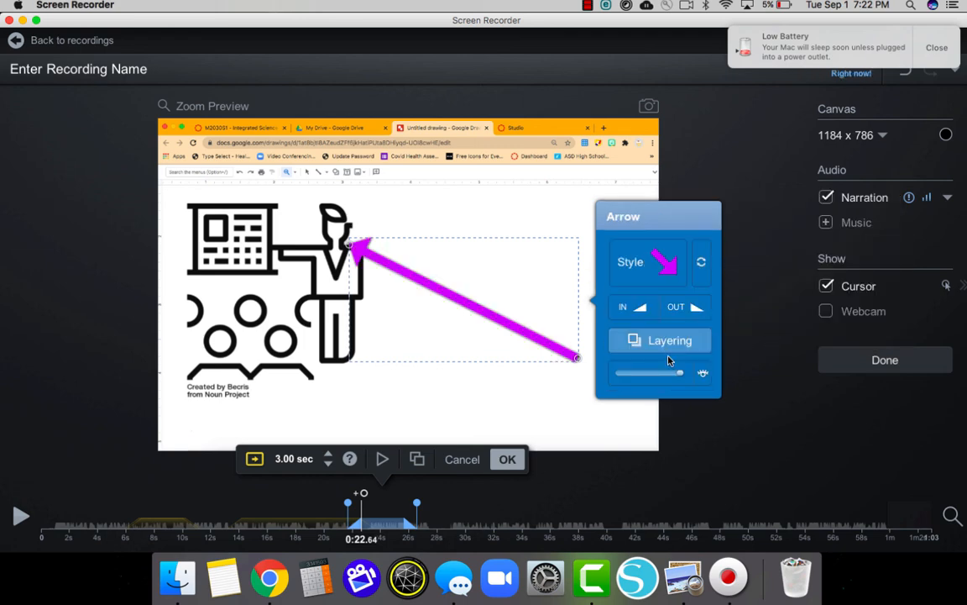
left_click(471, 411)
left_click_drag(420, 516, 420, 517)
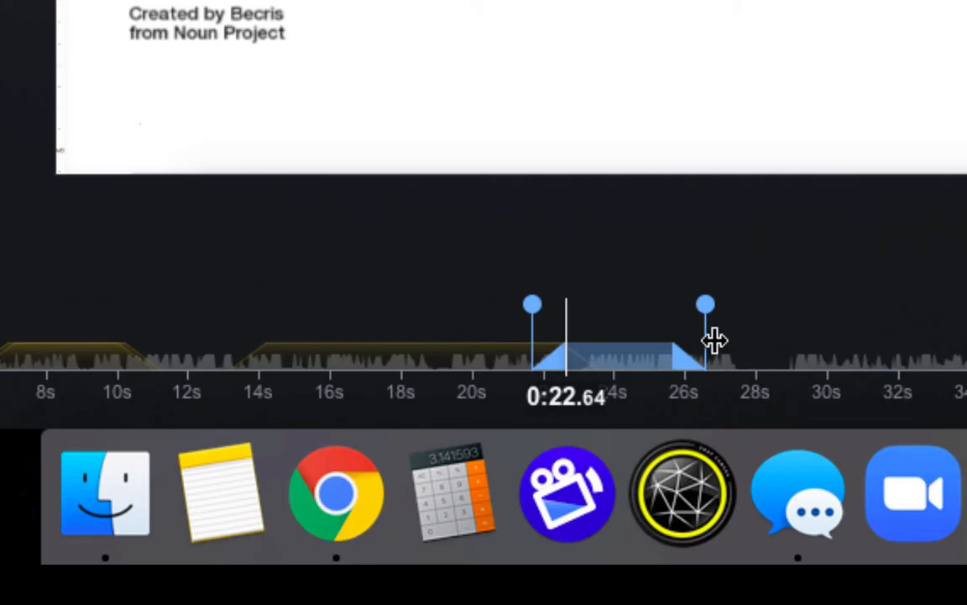
left_click(616, 363)
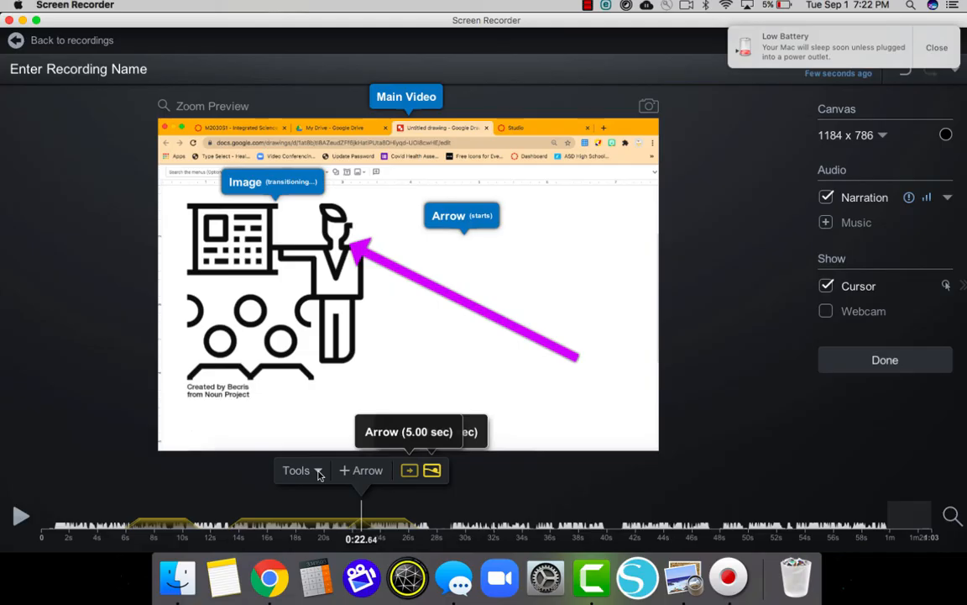
Add a highlight overlay at 0:22.64 and fit its frame around the presenter's head.
left_click(457, 225)
mouse_move(329, 324)
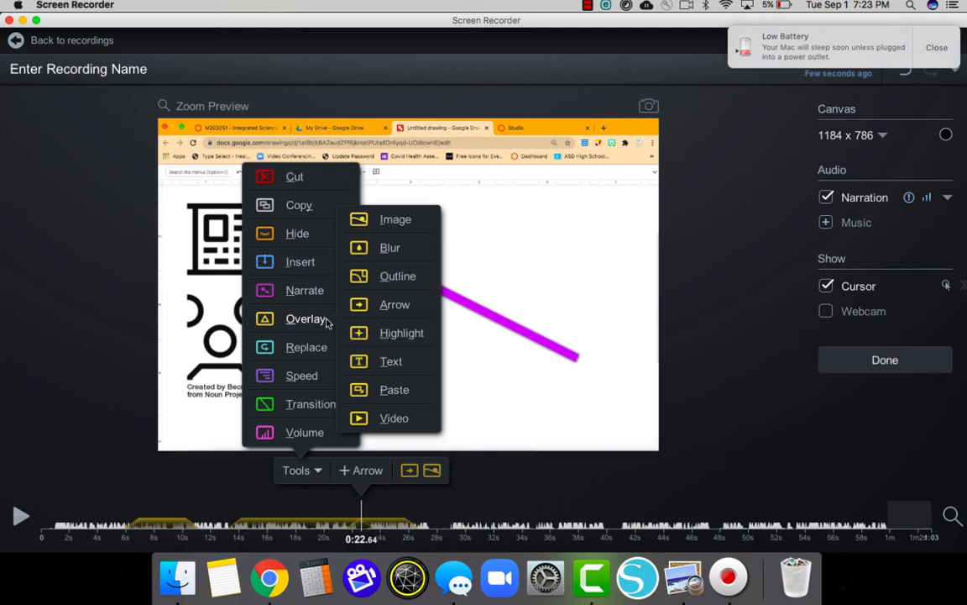
left_click(383, 335)
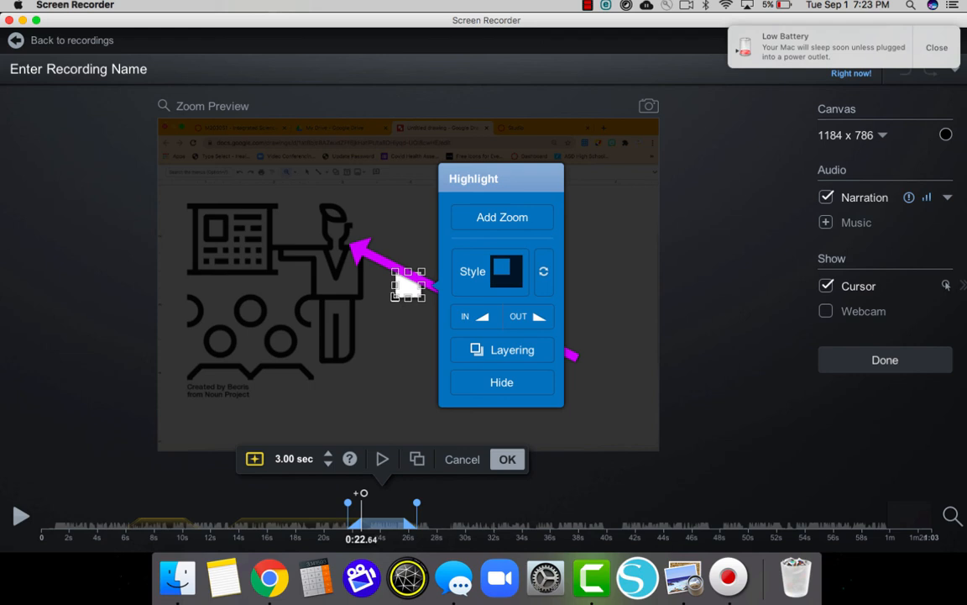
left_click_drag(393, 300, 334, 236)
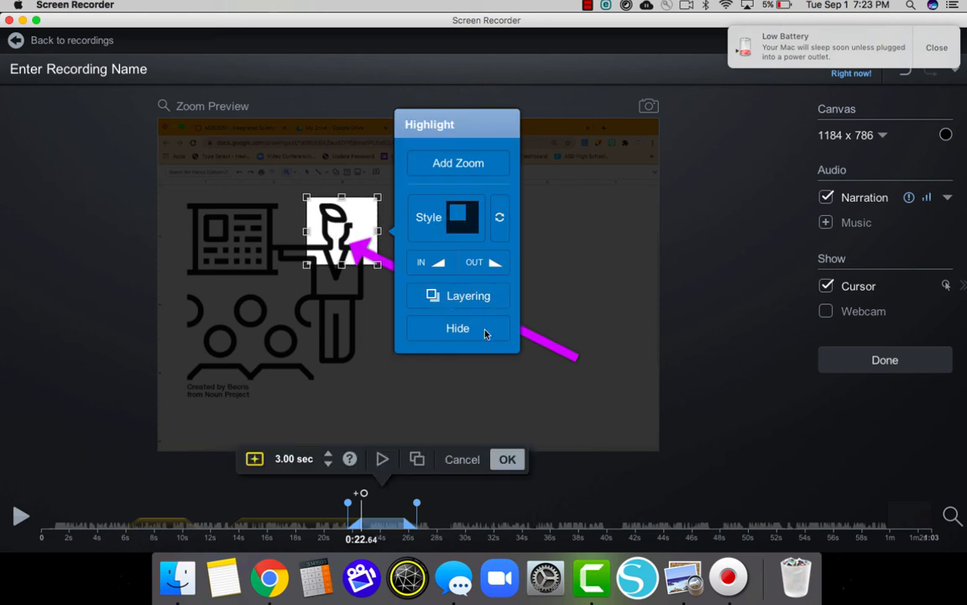
Reduce the highlight overlay's opacity to 62% in its style settings and accept the overlay.
left_click(460, 218)
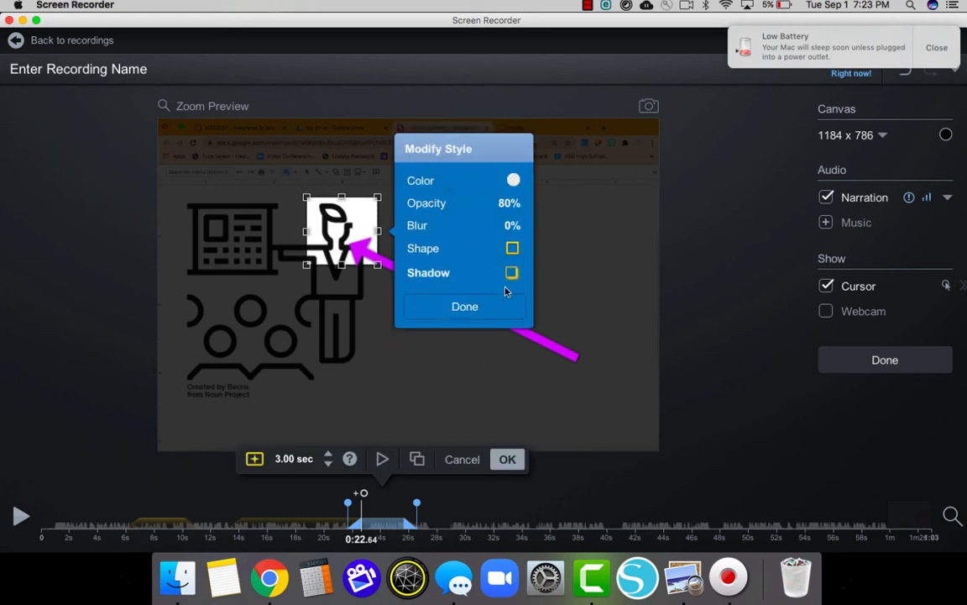
left_click(506, 204)
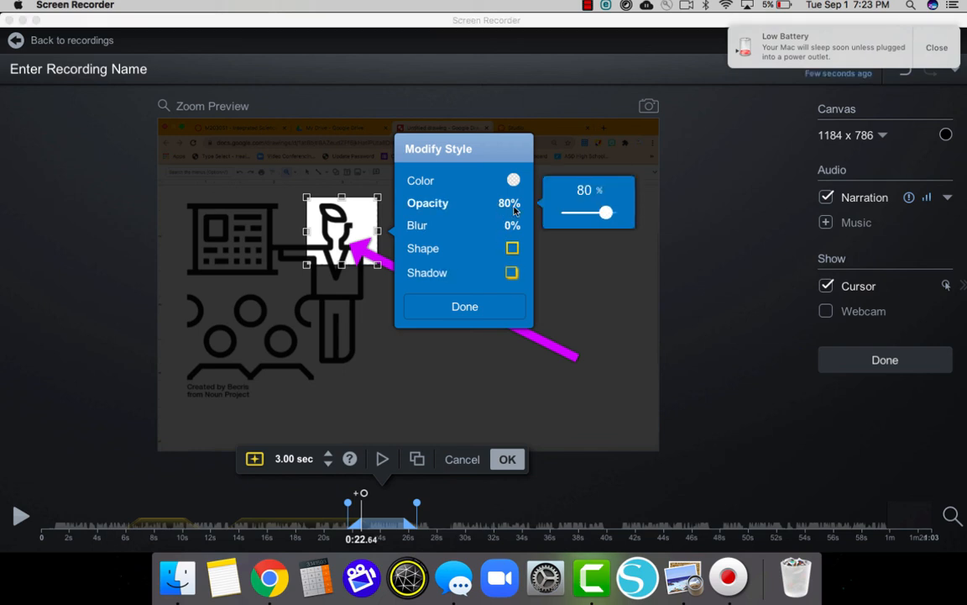
left_click_drag(605, 217, 595, 214)
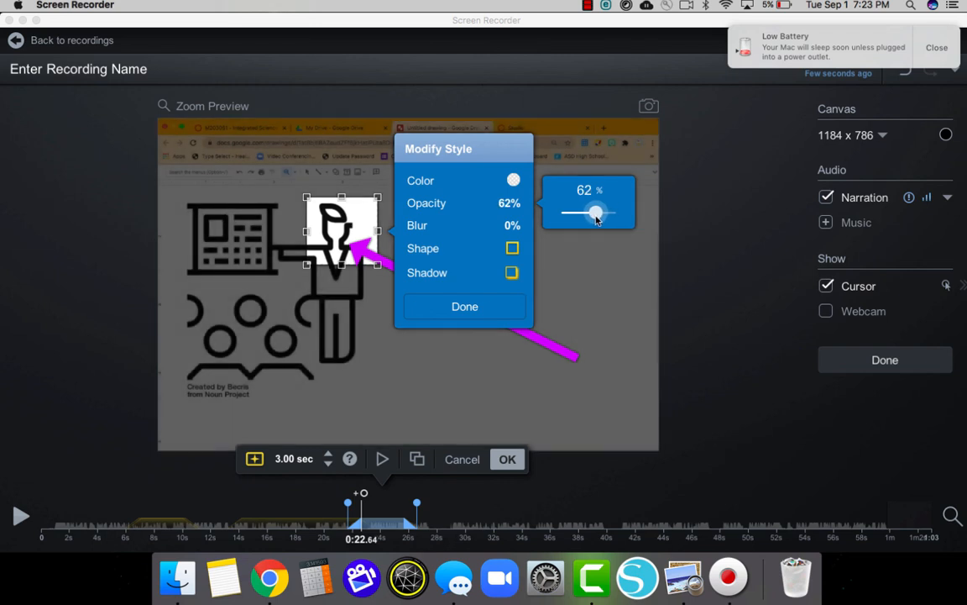
left_click(474, 309)
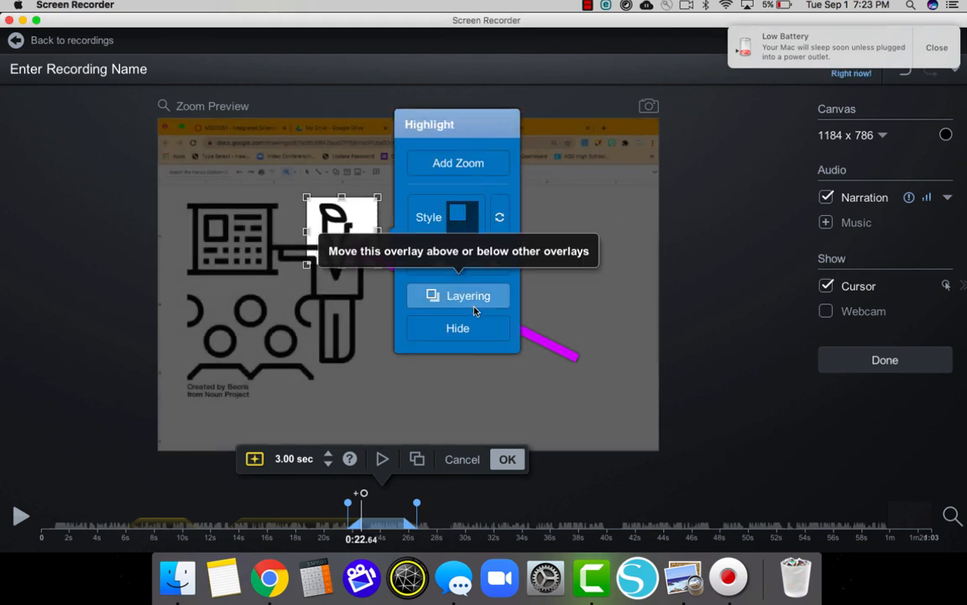
left_click(507, 459)
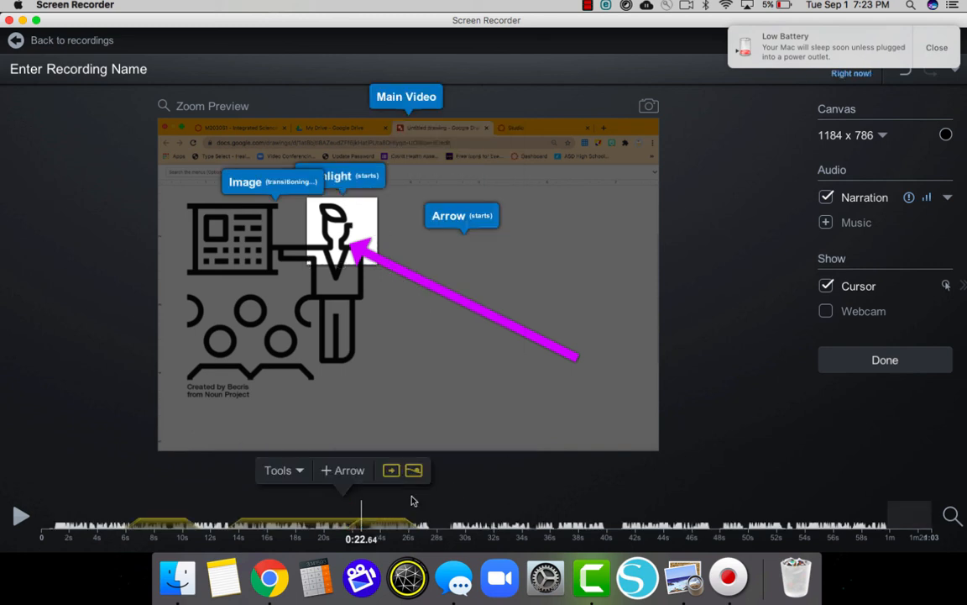
Play the recording from 0:28.08 to 0:48.68 to review the section after the overlays.
left_click(439, 525)
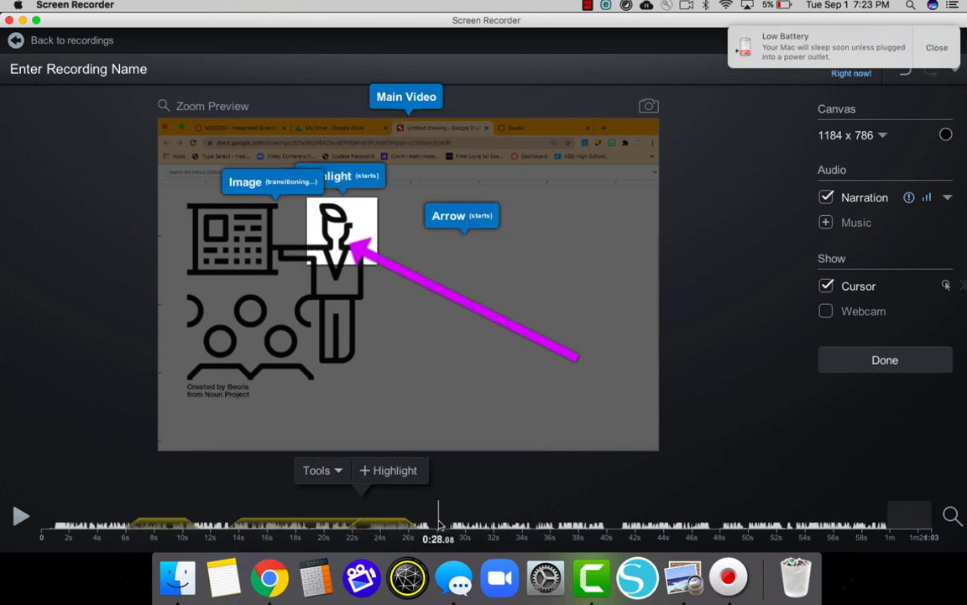
key("space")
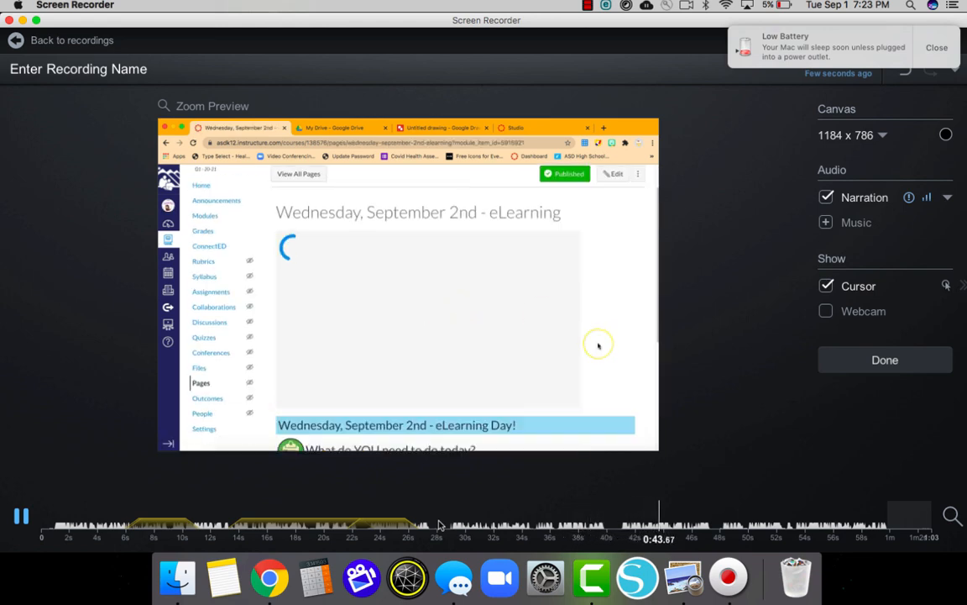
key("space")
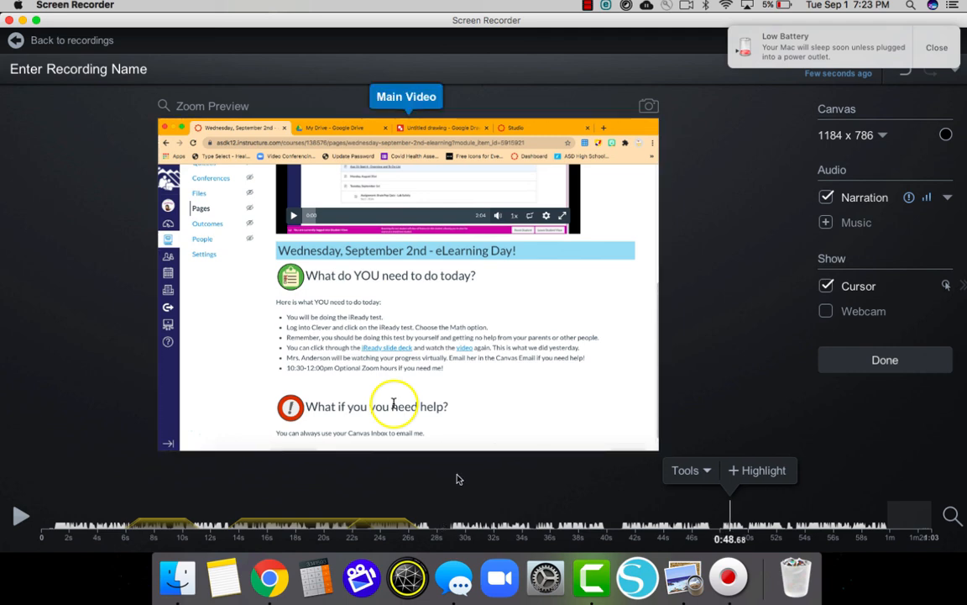
left_click(708, 472)
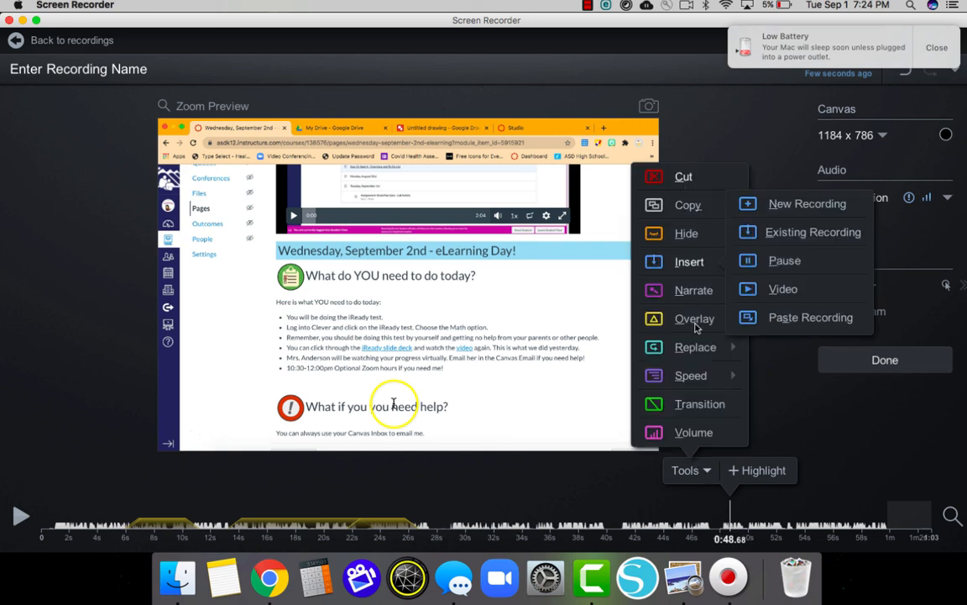
mouse_move(684, 327)
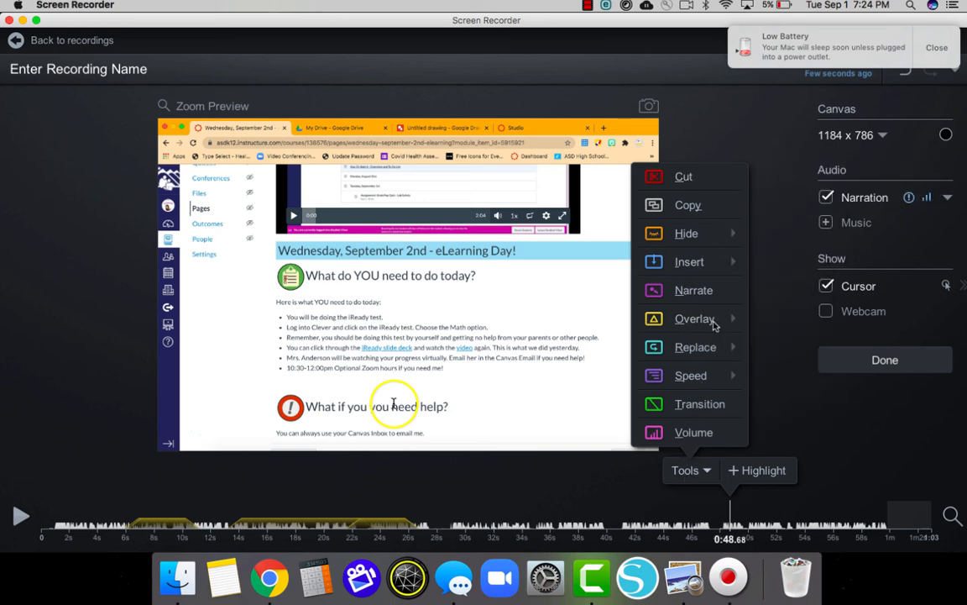
mouse_move(712, 322)
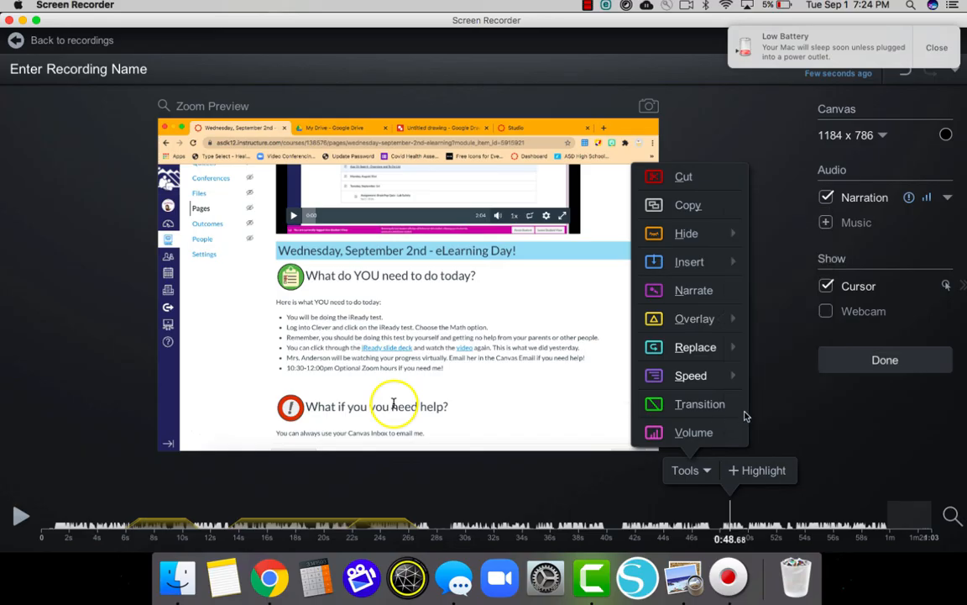
left_click(794, 411)
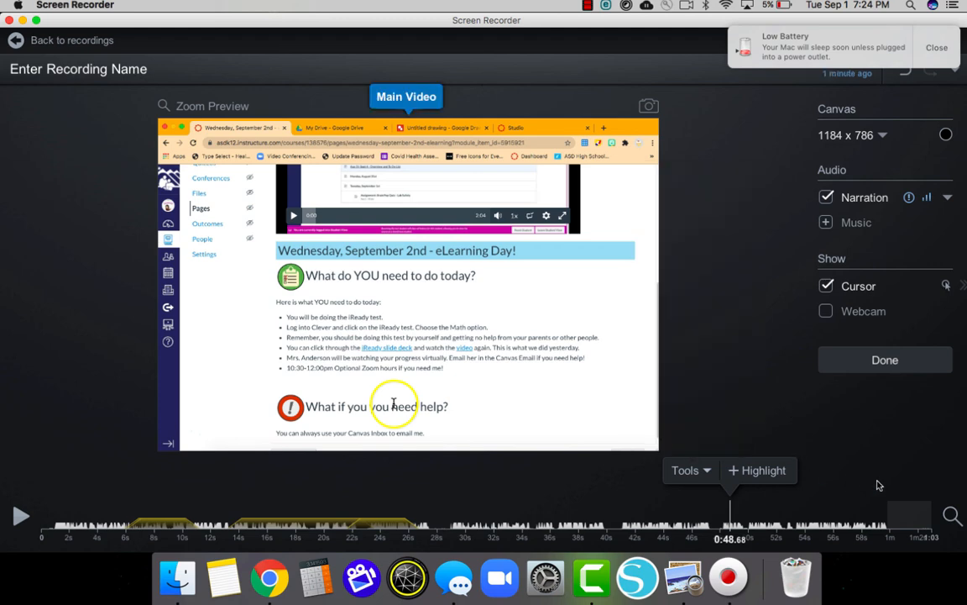
Check the recording's ending from 0:57.48, finish editing, and upload it to Studio with the title "Teacher Editing Sample".
left_click(854, 513)
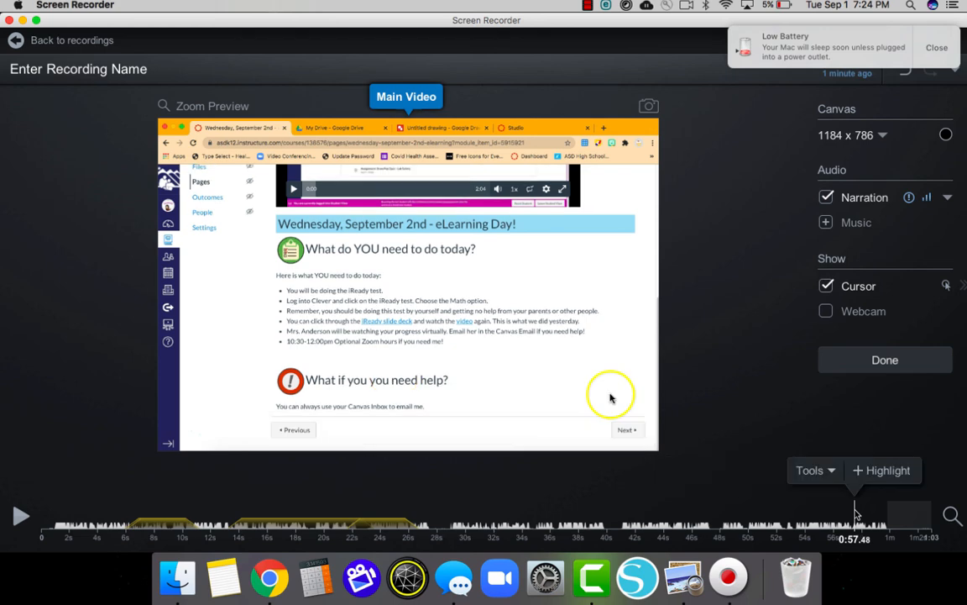
key("space")
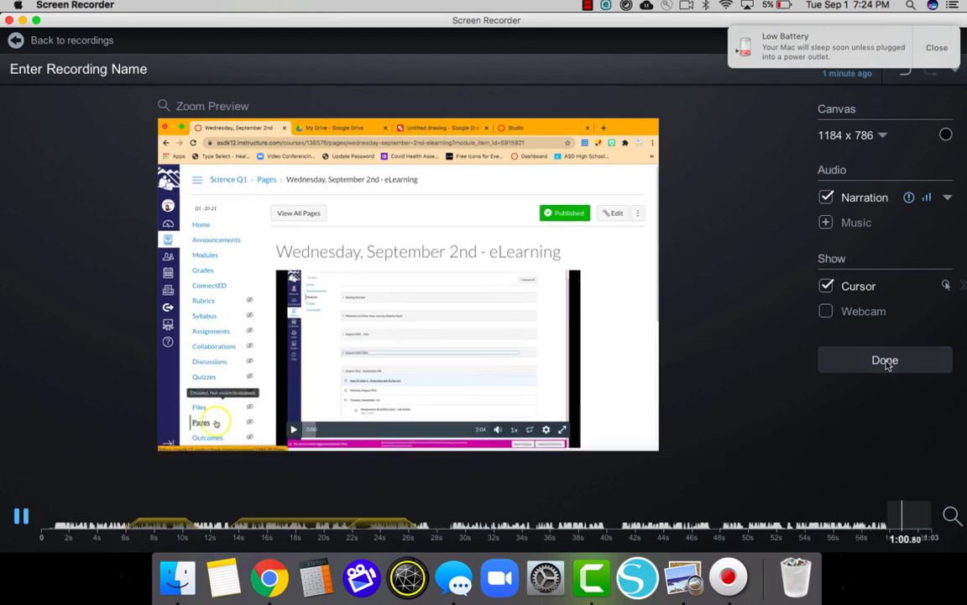
left_click(886, 361)
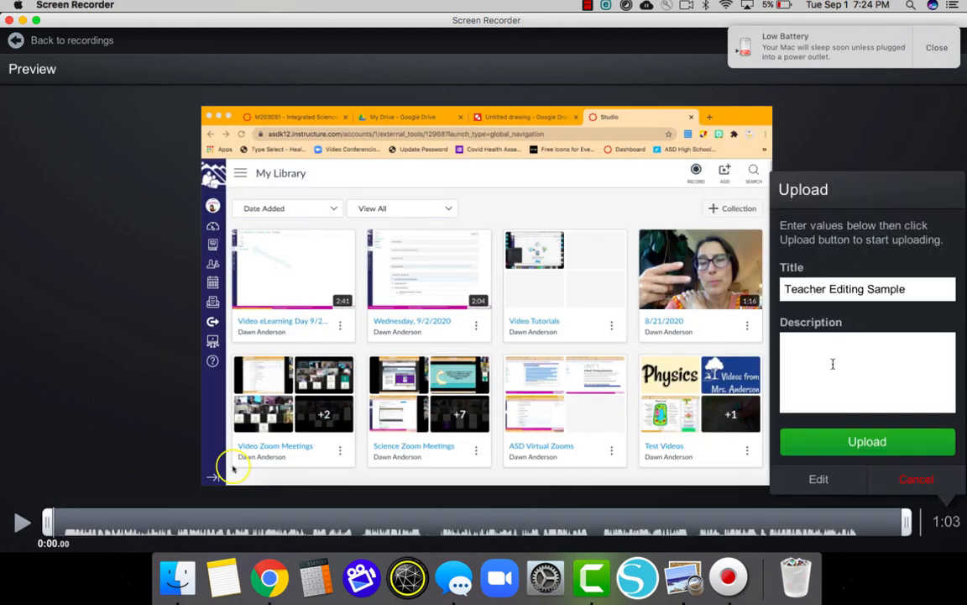
left_click(860, 448)
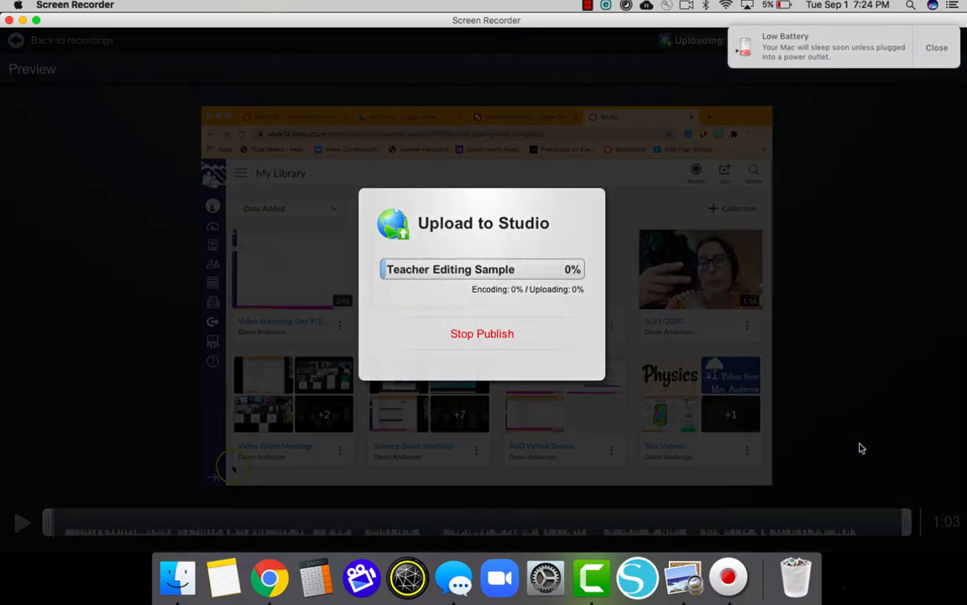